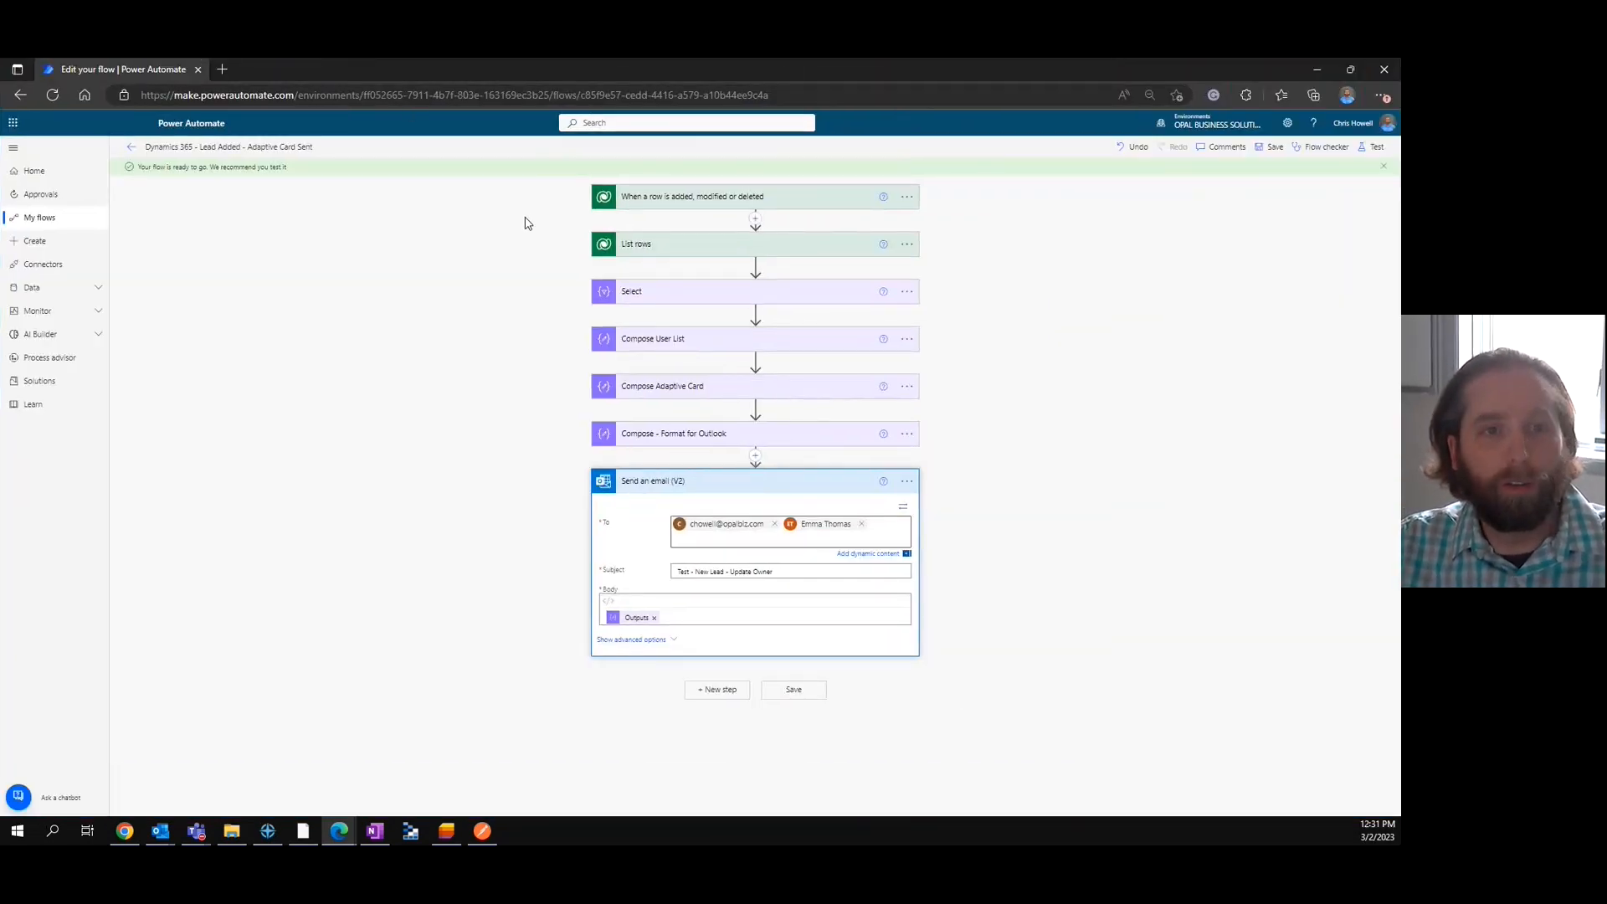
Collapse the email action and review the settings of the List rows, Select and Compose User List actions.
{"action": "left_click", "coordinate": [804, 483]}
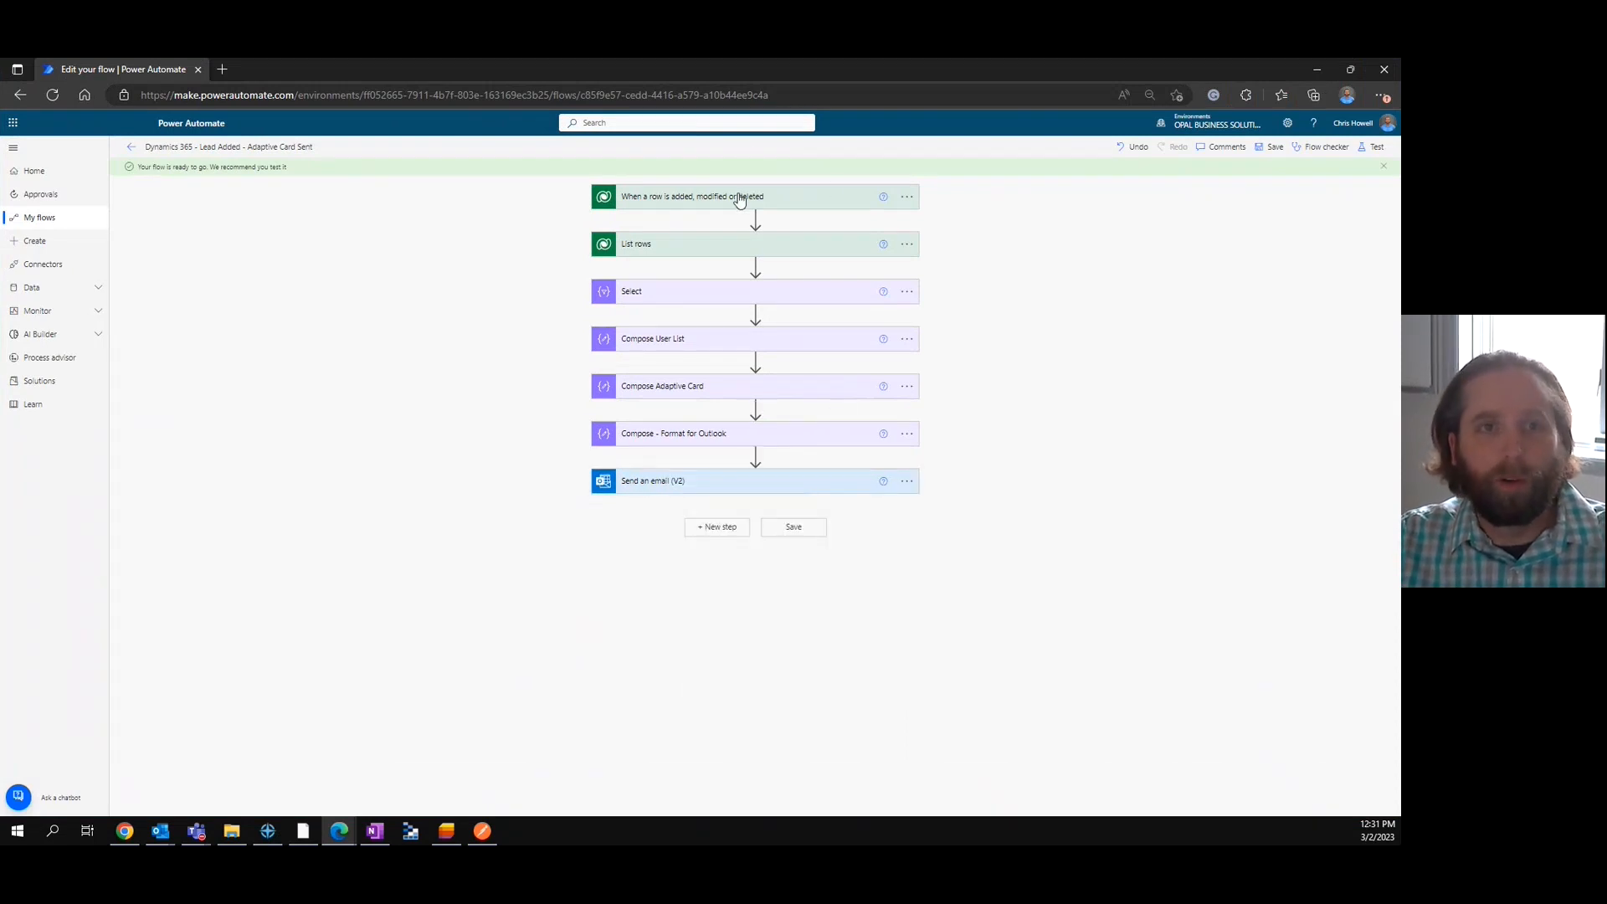
{"action": "left_click", "coordinate": [765, 246]}
{"action": "left_click", "coordinate": [765, 246]}
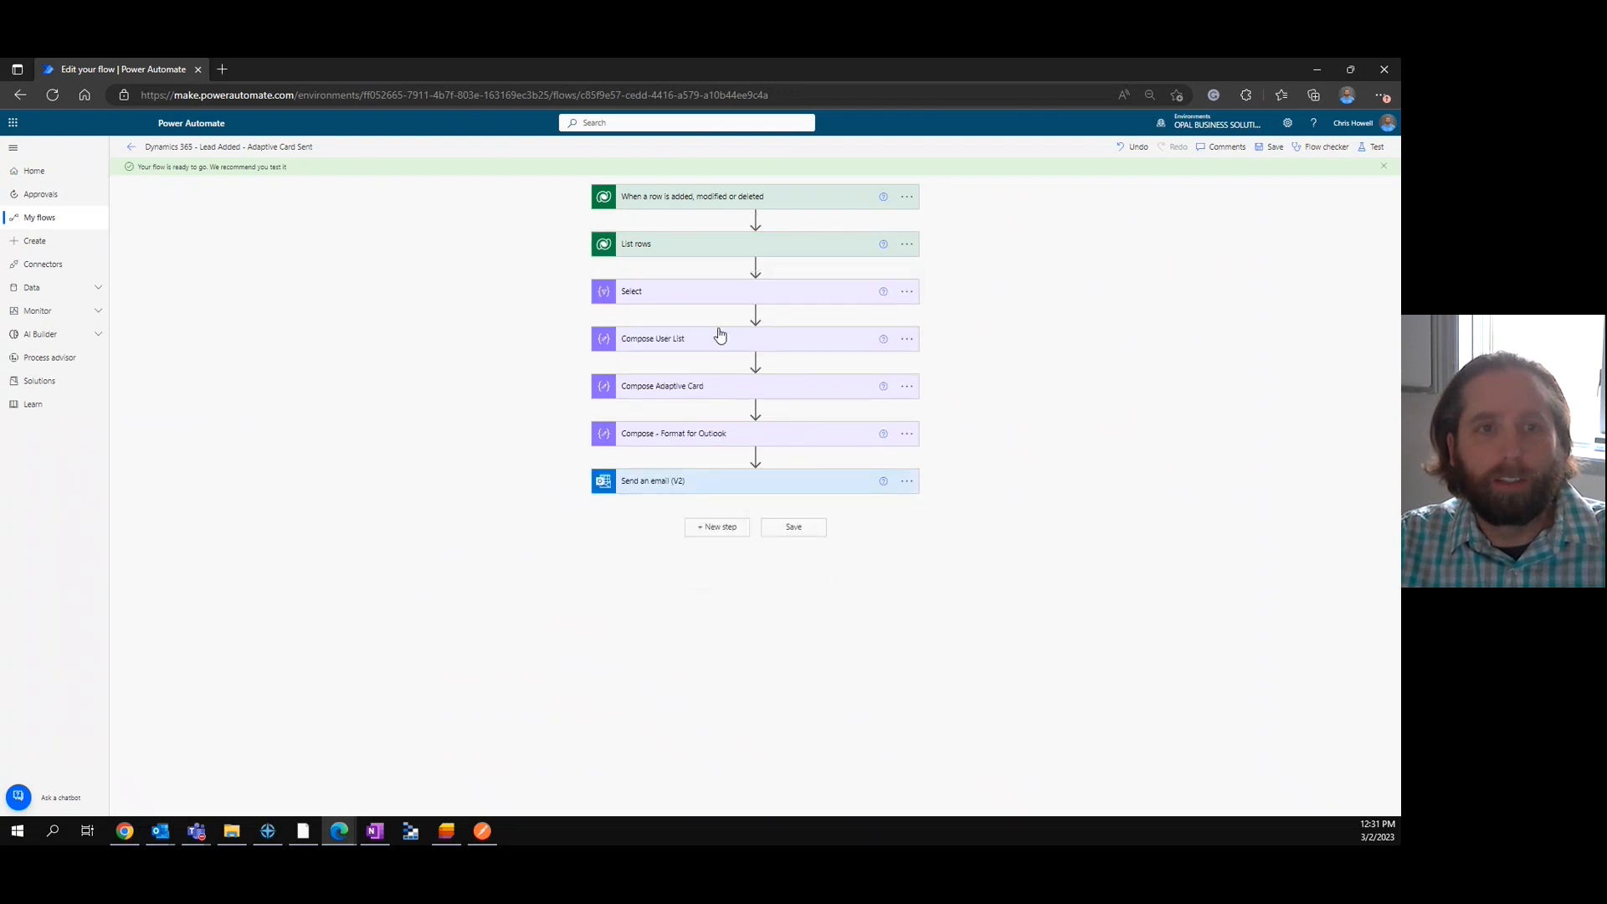
{"action": "left_click", "coordinate": [725, 302]}
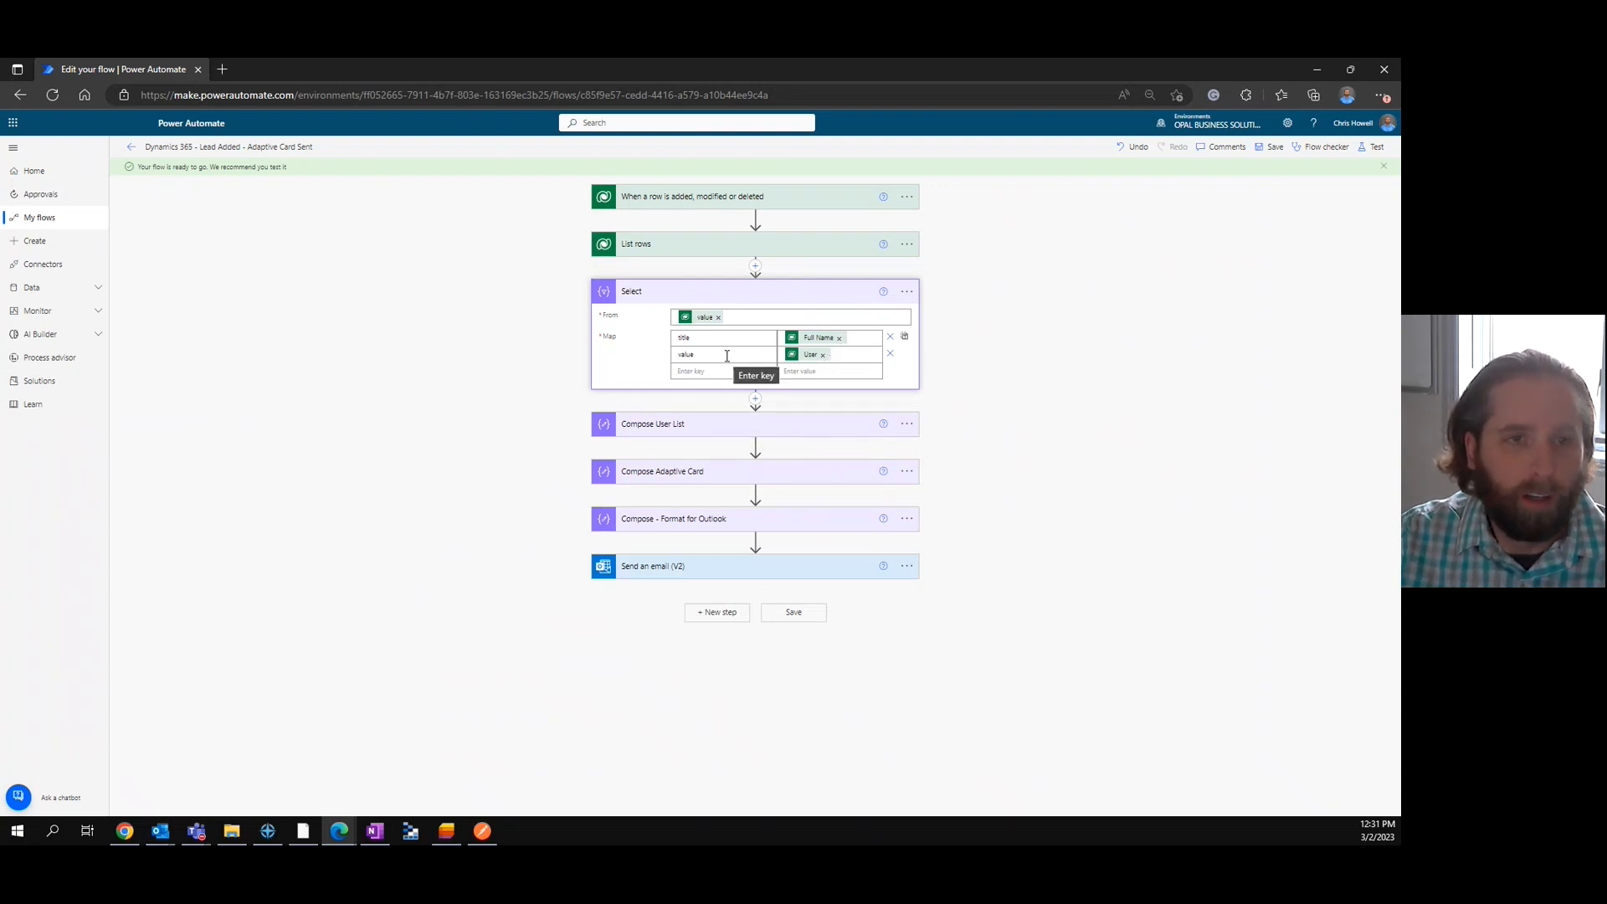
{"action": "left_click", "coordinate": [817, 294]}
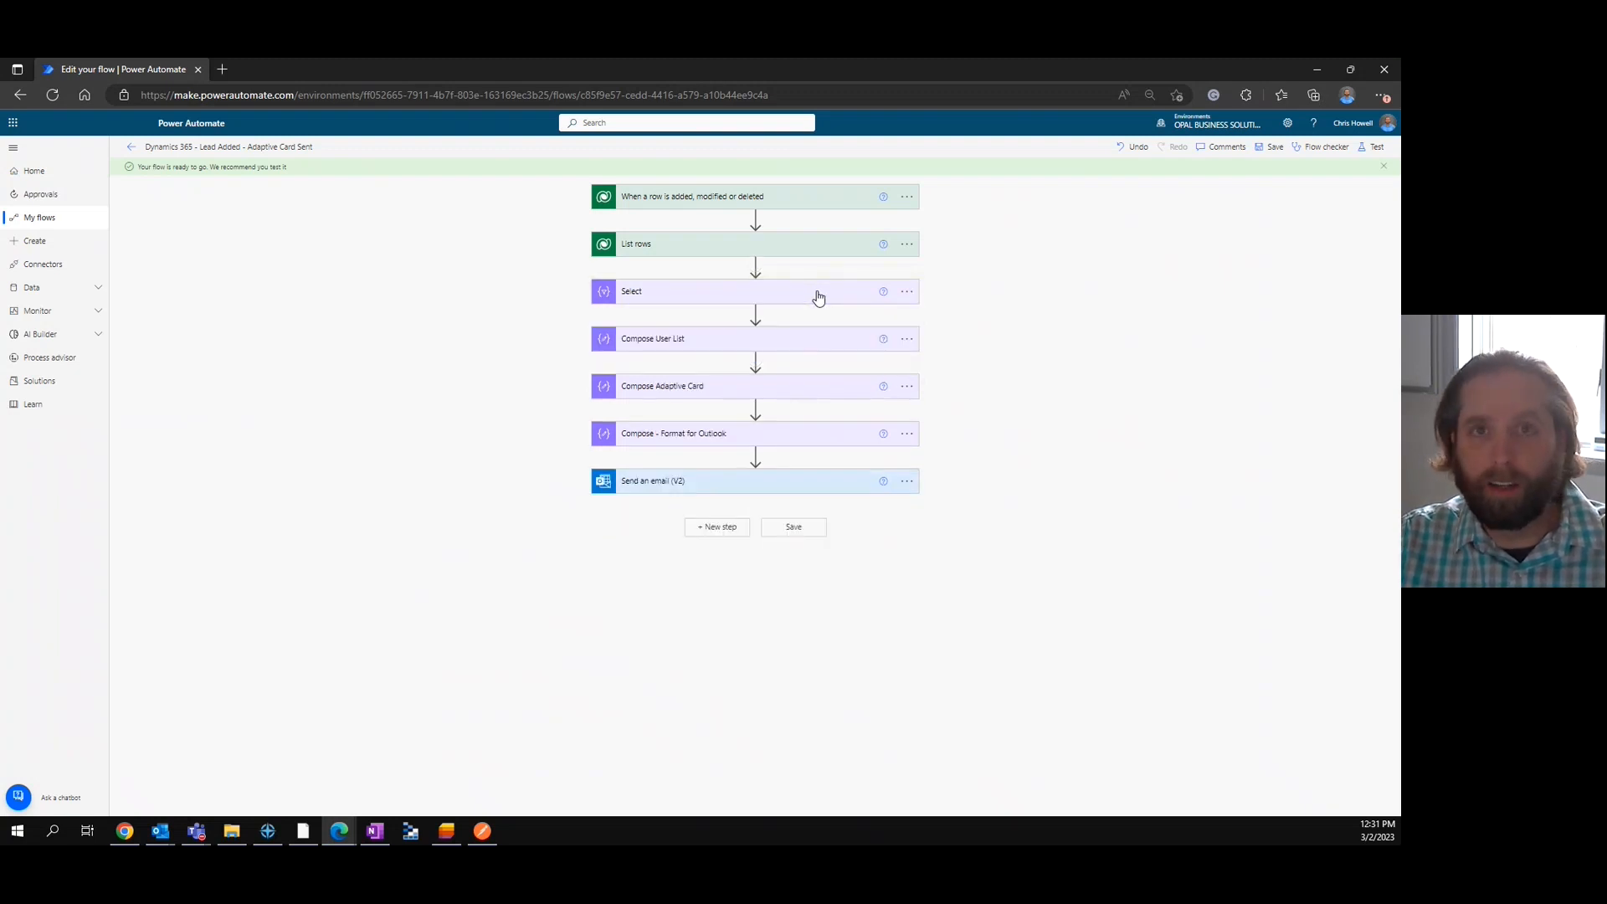
{"action": "left_click", "coordinate": [766, 347]}
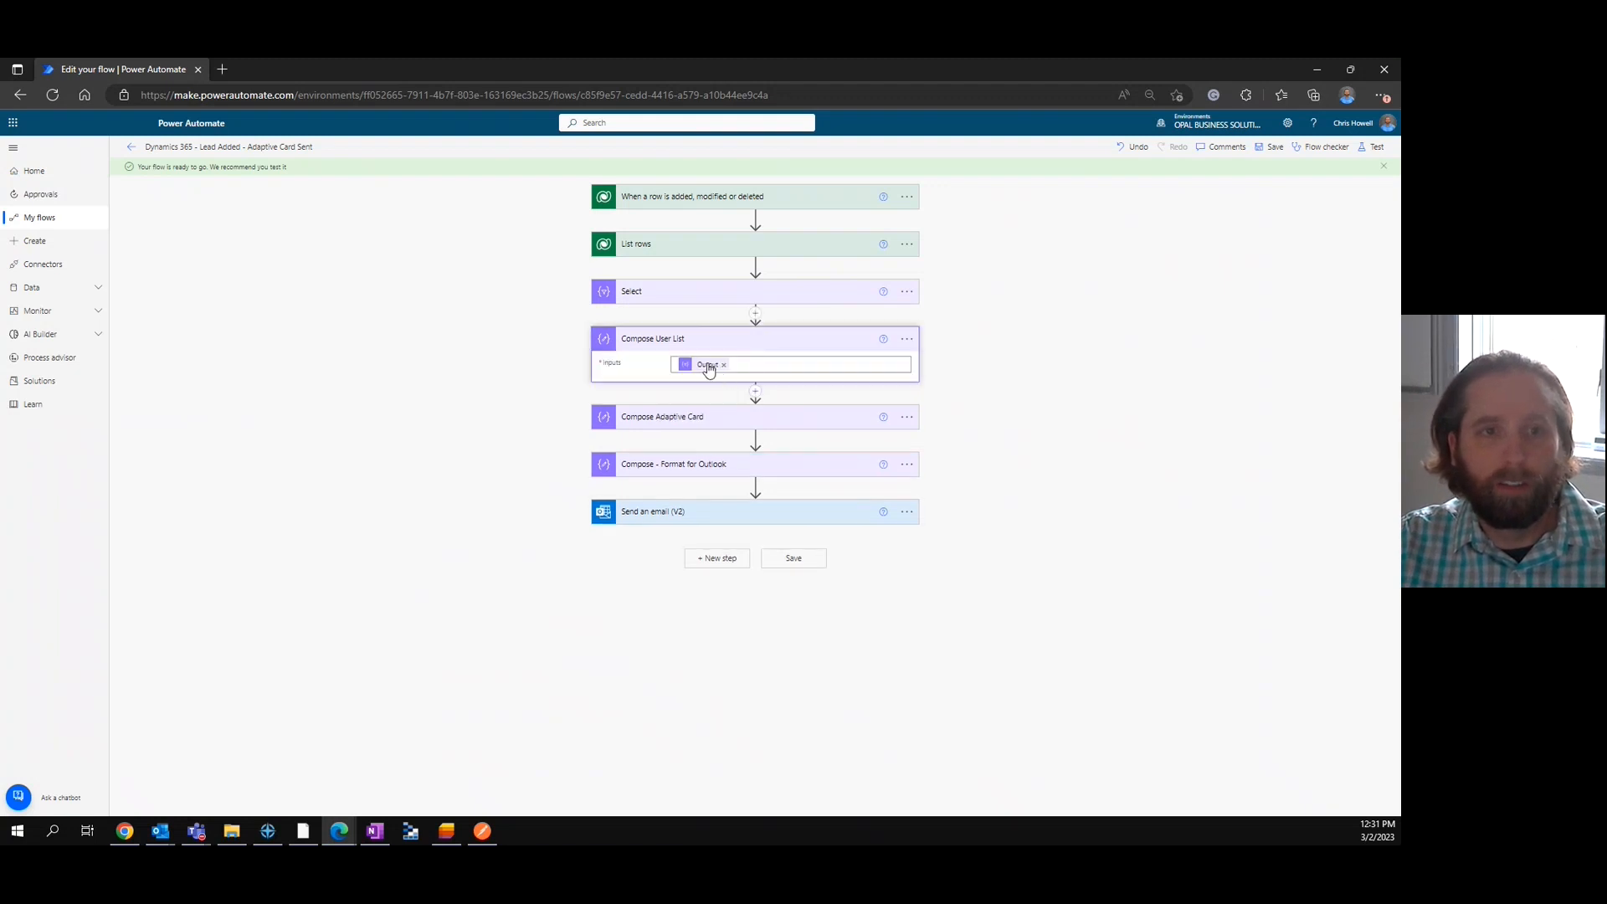
{"action": "left_click", "coordinate": [718, 346]}
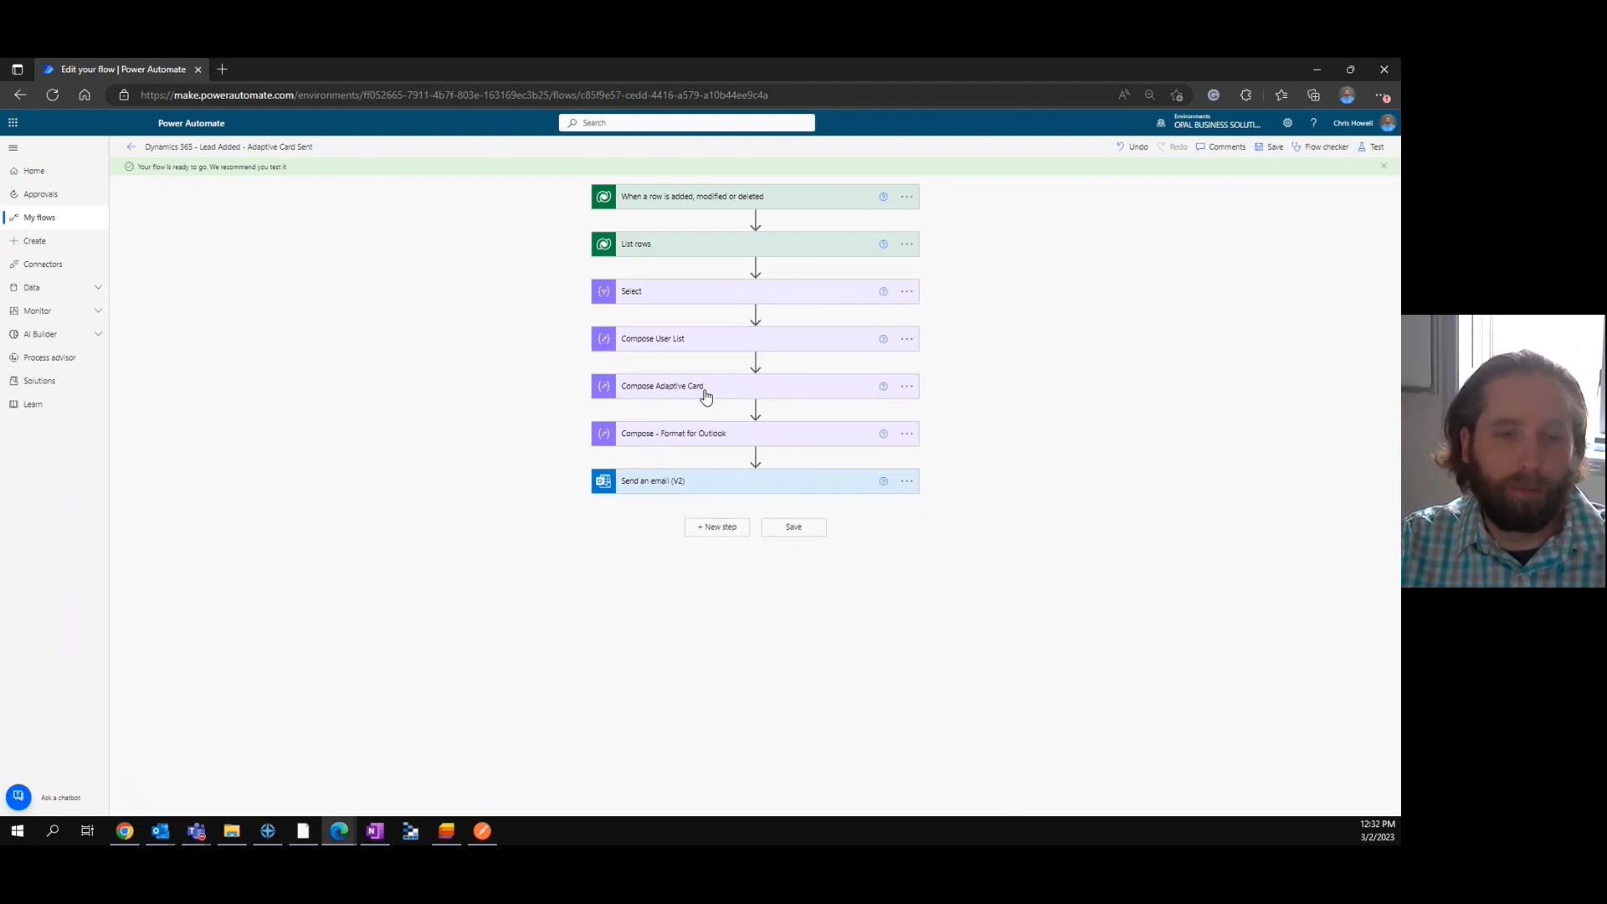
Review the Compose - Format for Outlook script wrapper and the Send an email (V2) settings, leaving both collapsed.
{"action": "left_click", "coordinate": [717, 437]}
{"action": "left_click", "coordinate": [729, 540]}
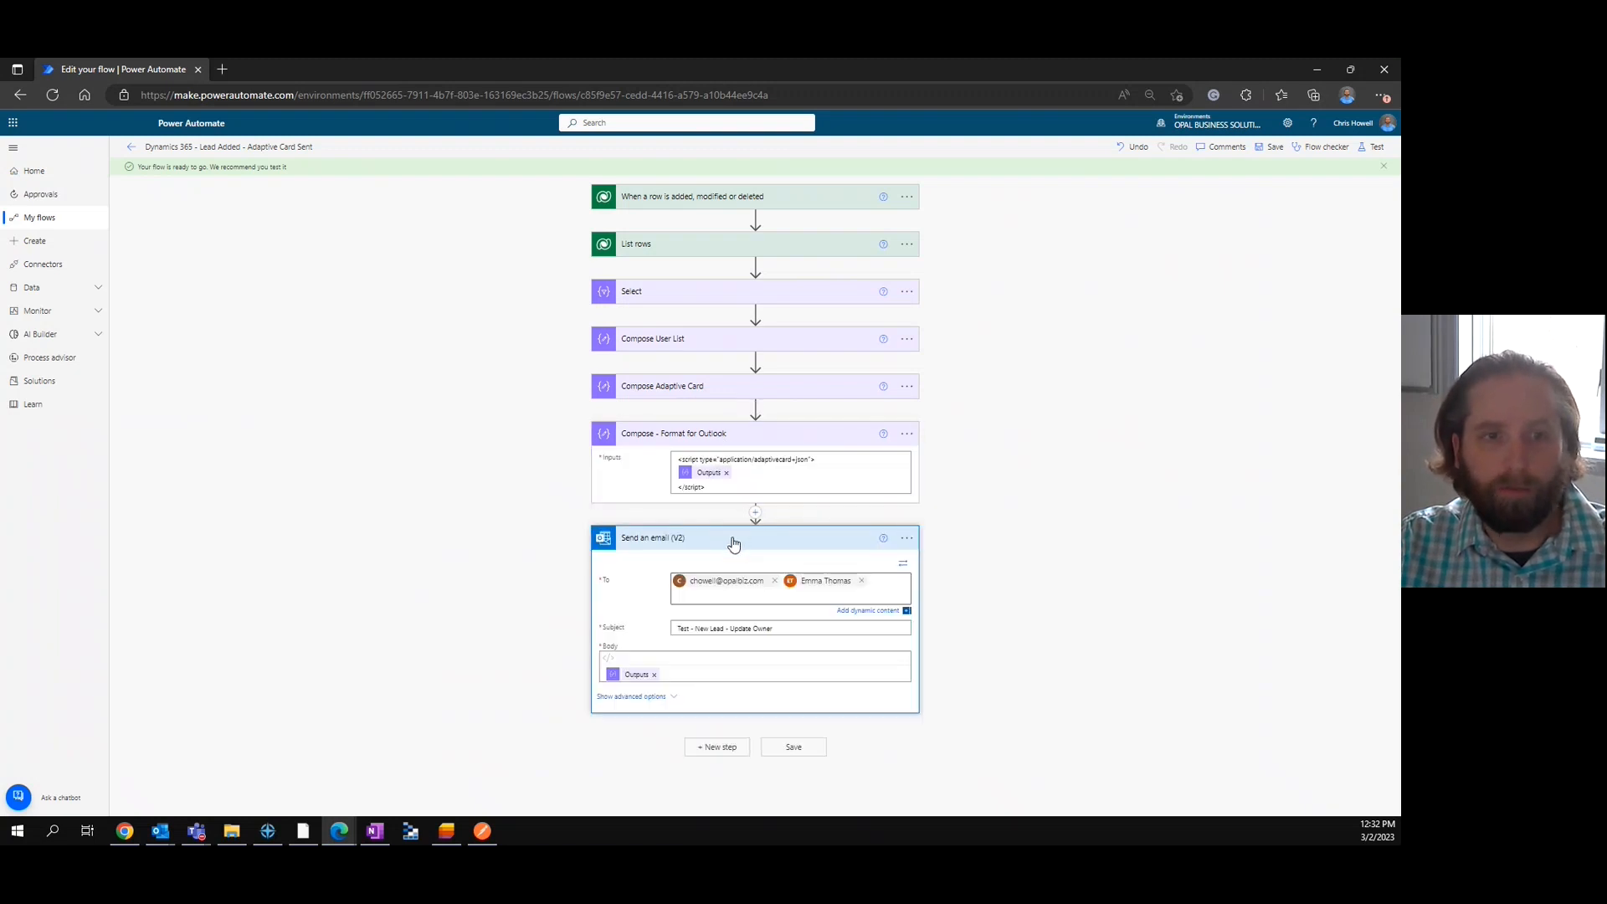
{"action": "left_click", "coordinate": [733, 542]}
{"action": "left_click", "coordinate": [722, 436]}
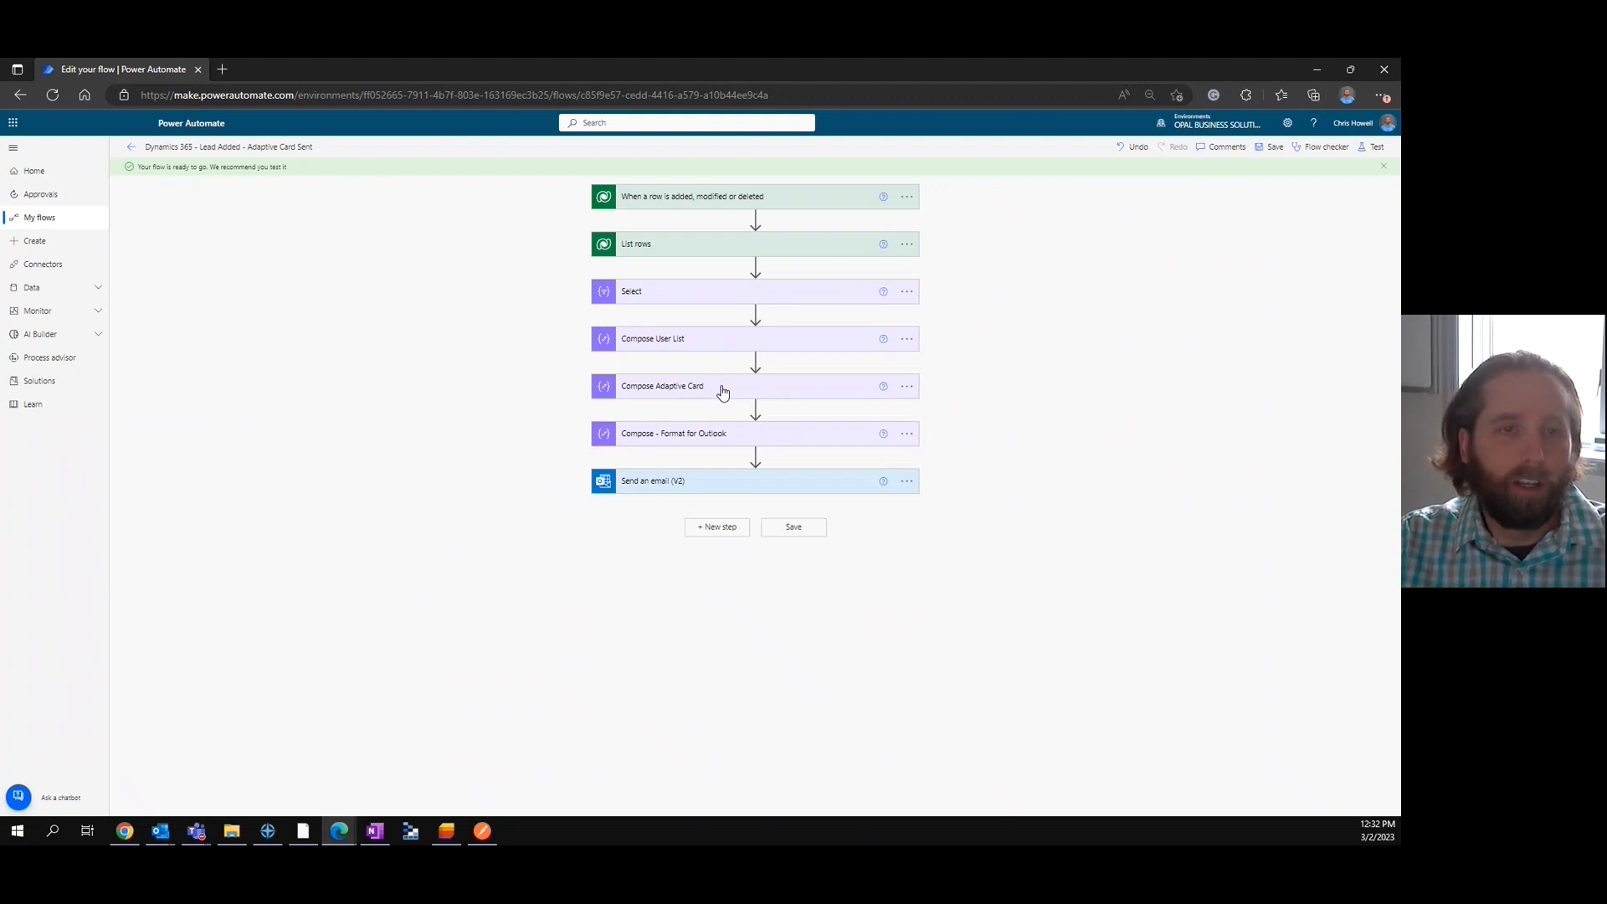
Expand Compose Adaptive Card and examine the body section of its JSON, from the heading TextBlock to the closing bracket.
{"action": "left_click", "coordinate": [723, 392]}
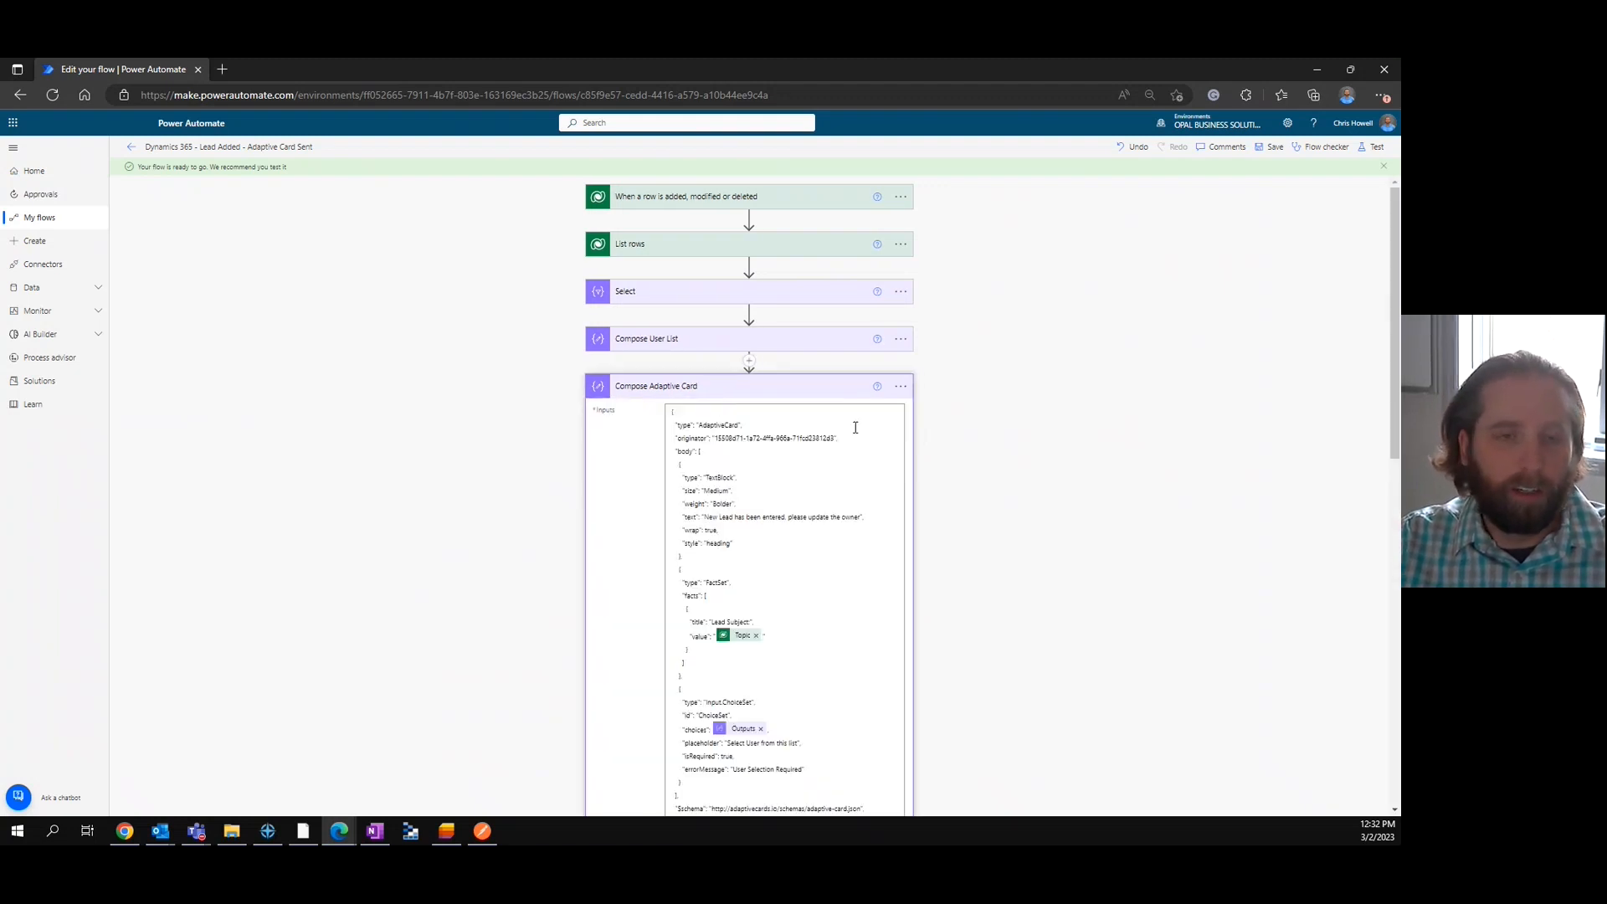
{"action": "scroll", "coordinate": [1045, 487], "scroll_direction": "down", "scroll_amount": 2}
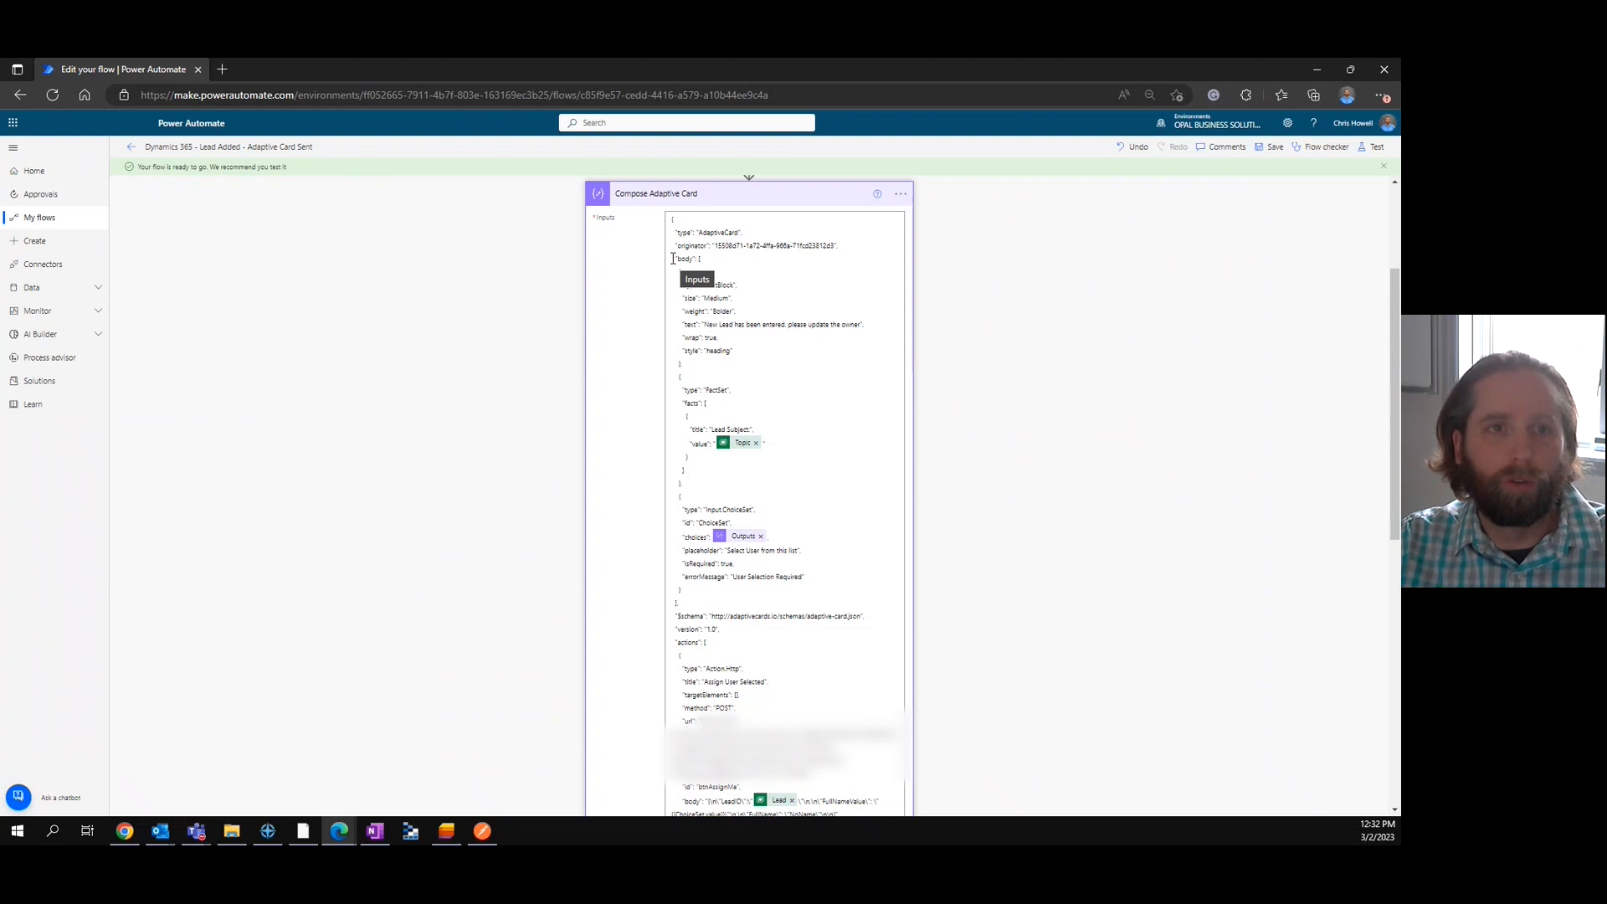
{"action": "left_click_drag", "start_coordinate": [672, 259], "coordinate": [735, 351]}
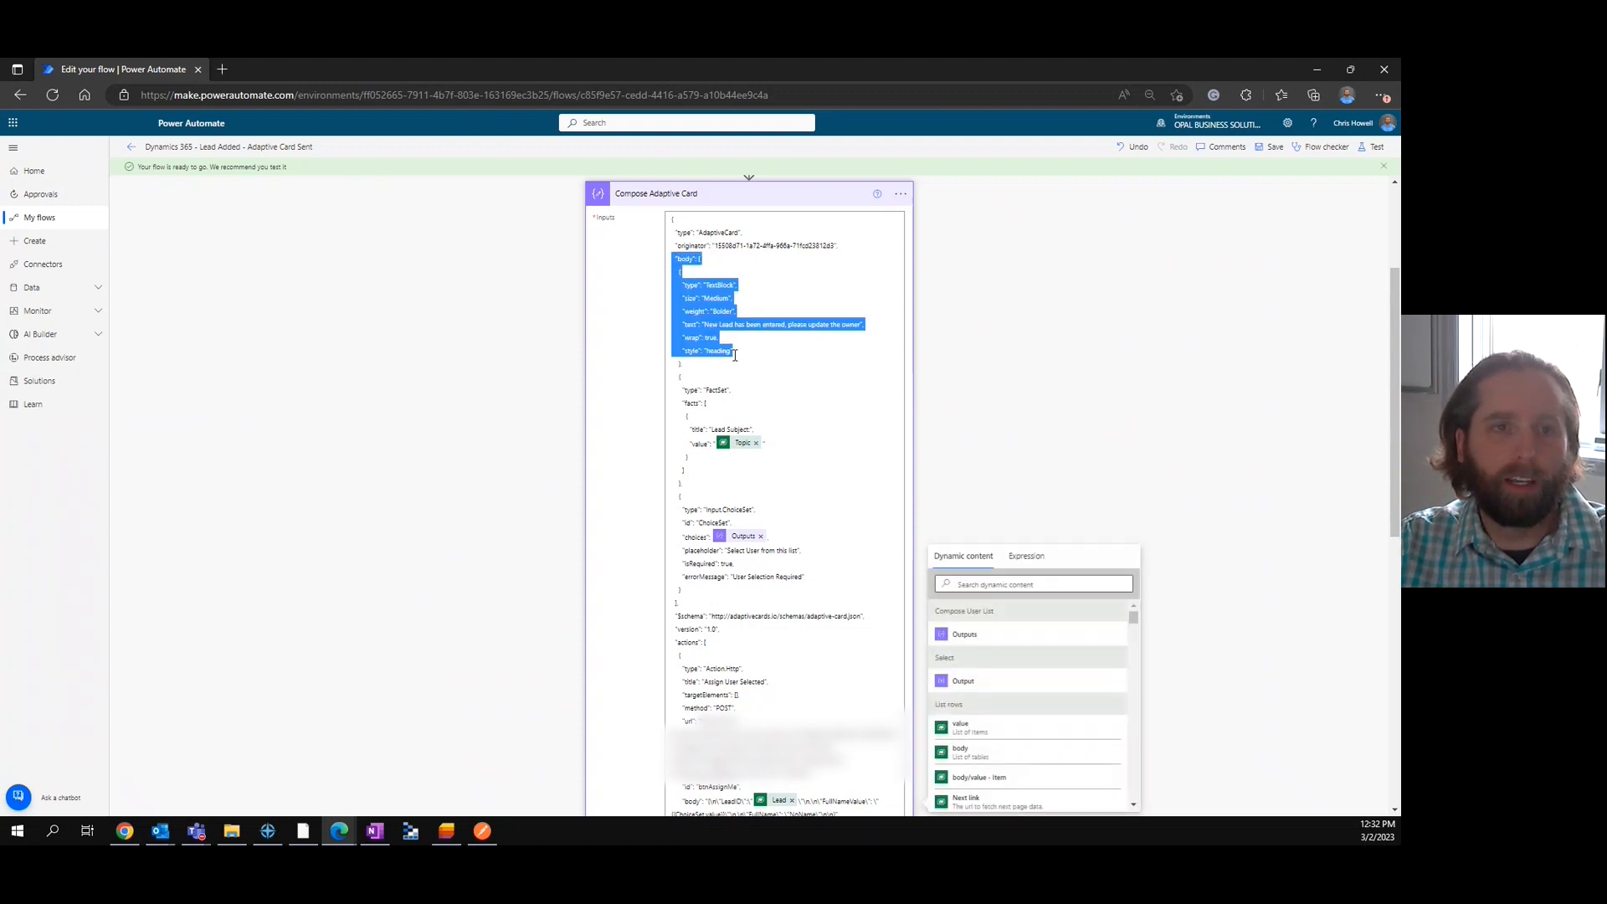
{"action": "scroll", "coordinate": [780, 524], "scroll_direction": "down", "scroll_amount": 1}
{"action": "scroll", "coordinate": [780, 525], "scroll_direction": "down", "scroll_amount": 2}
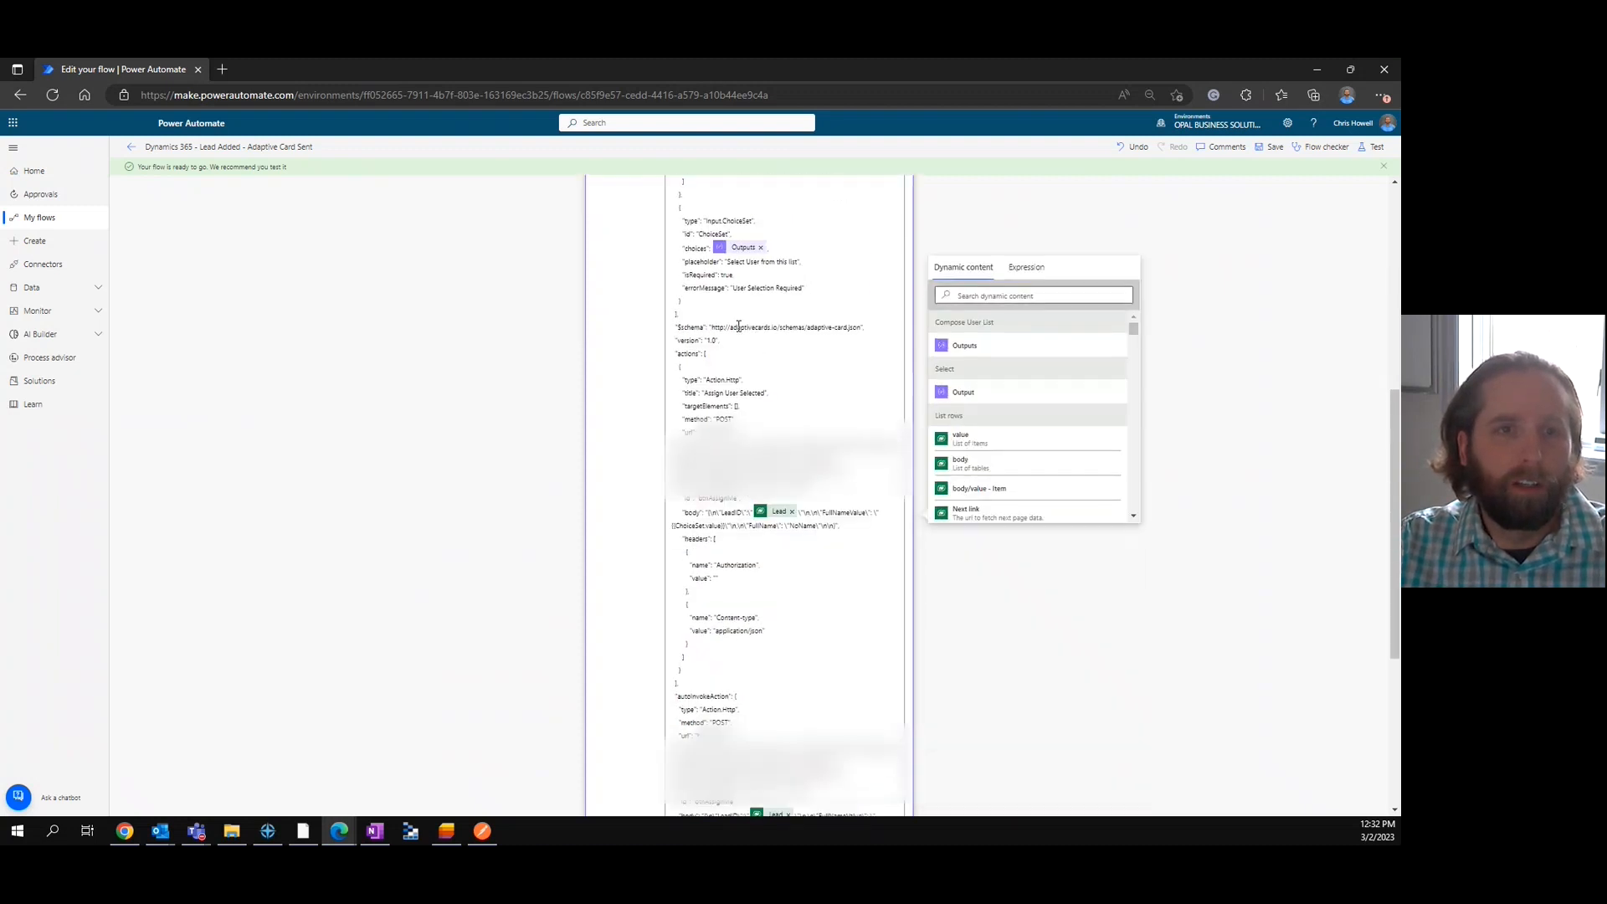
{"action": "left_click_drag", "start_coordinate": [680, 313], "coordinate": [670, 315]}
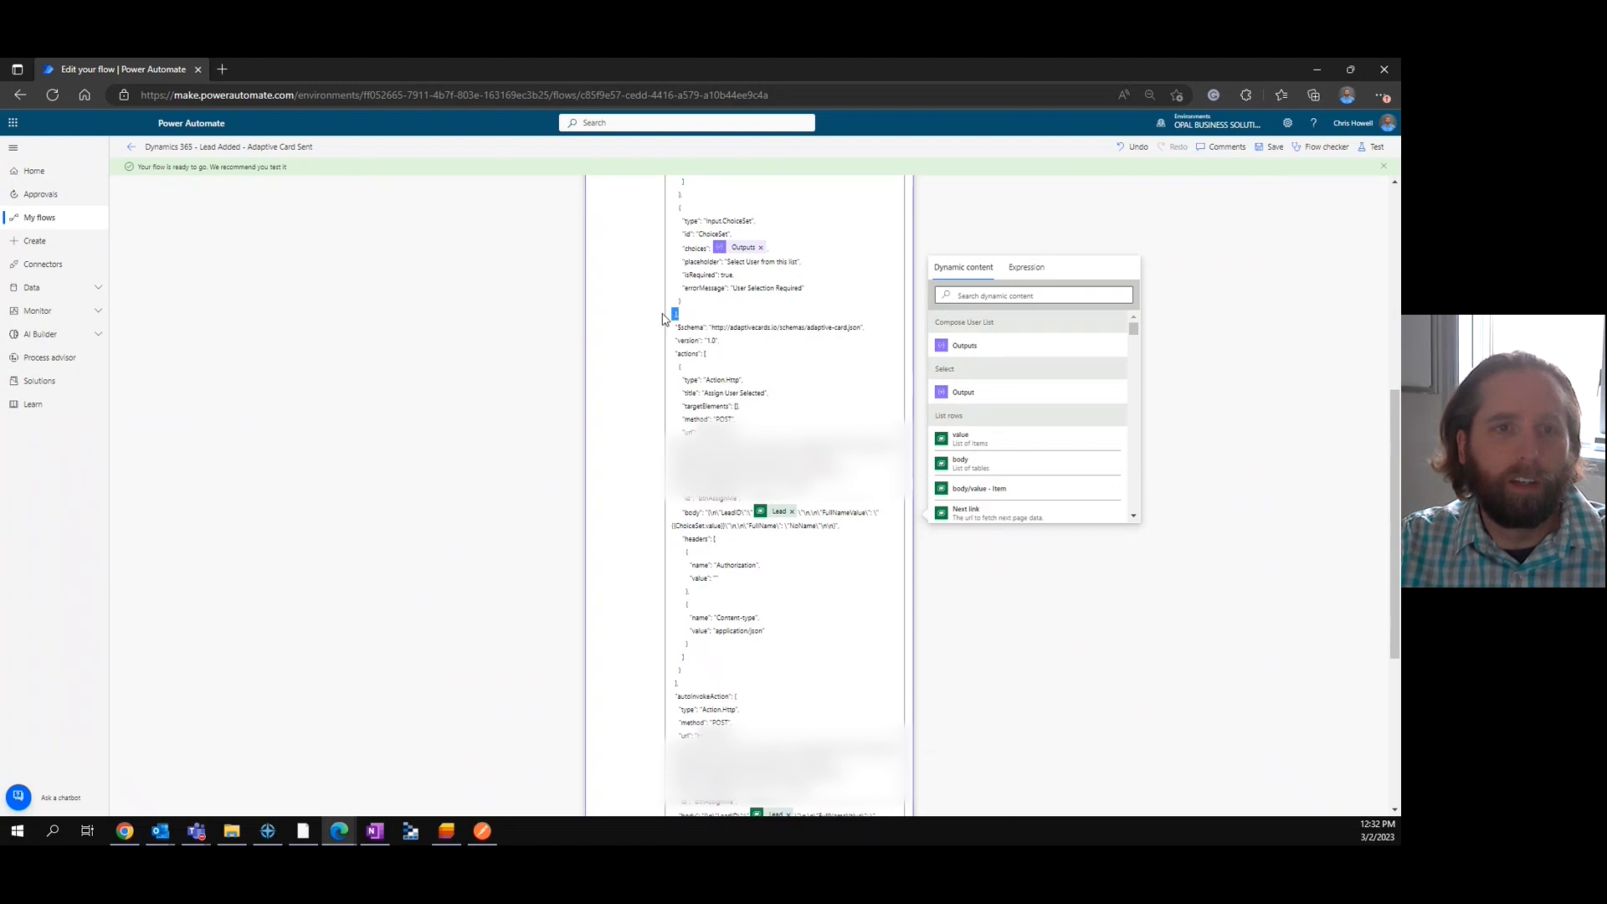
{"action": "left_click", "coordinate": [701, 359]}
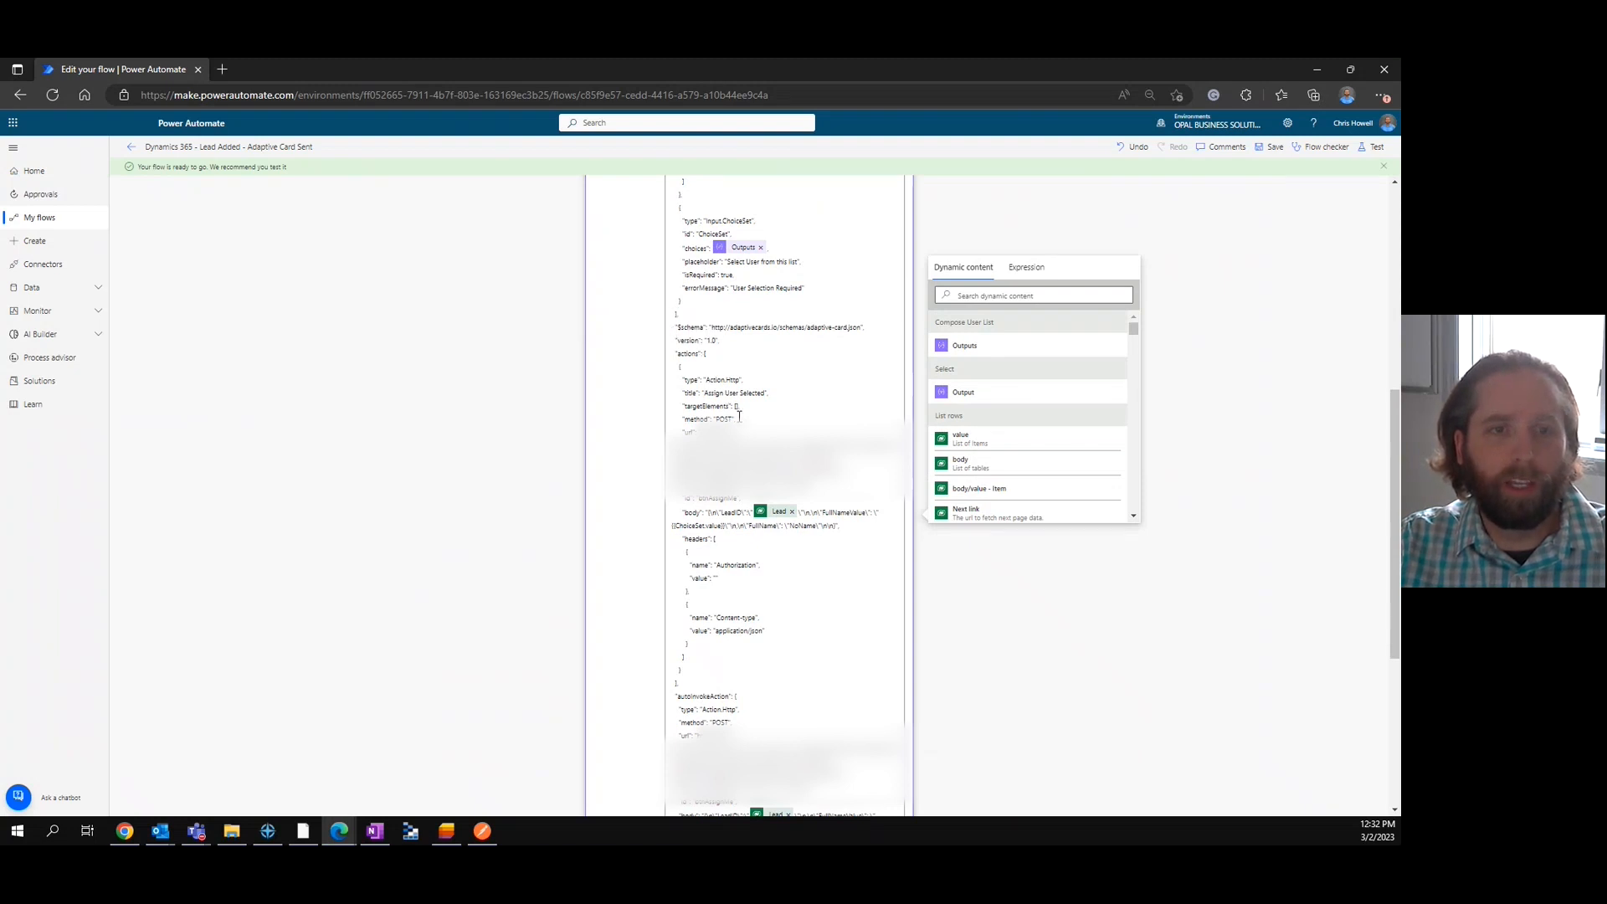
Examine the card JSON's schema, version and actions block, and highlight the request URL in autoInvokeAction.
{"action": "scroll", "coordinate": [724, 555], "scroll_direction": "down", "scroll_amount": 1}
{"action": "left_click_drag", "start_coordinate": [674, 231], "coordinate": [736, 585]}
{"action": "scroll", "coordinate": [736, 584], "scroll_direction": "down", "scroll_amount": 1}
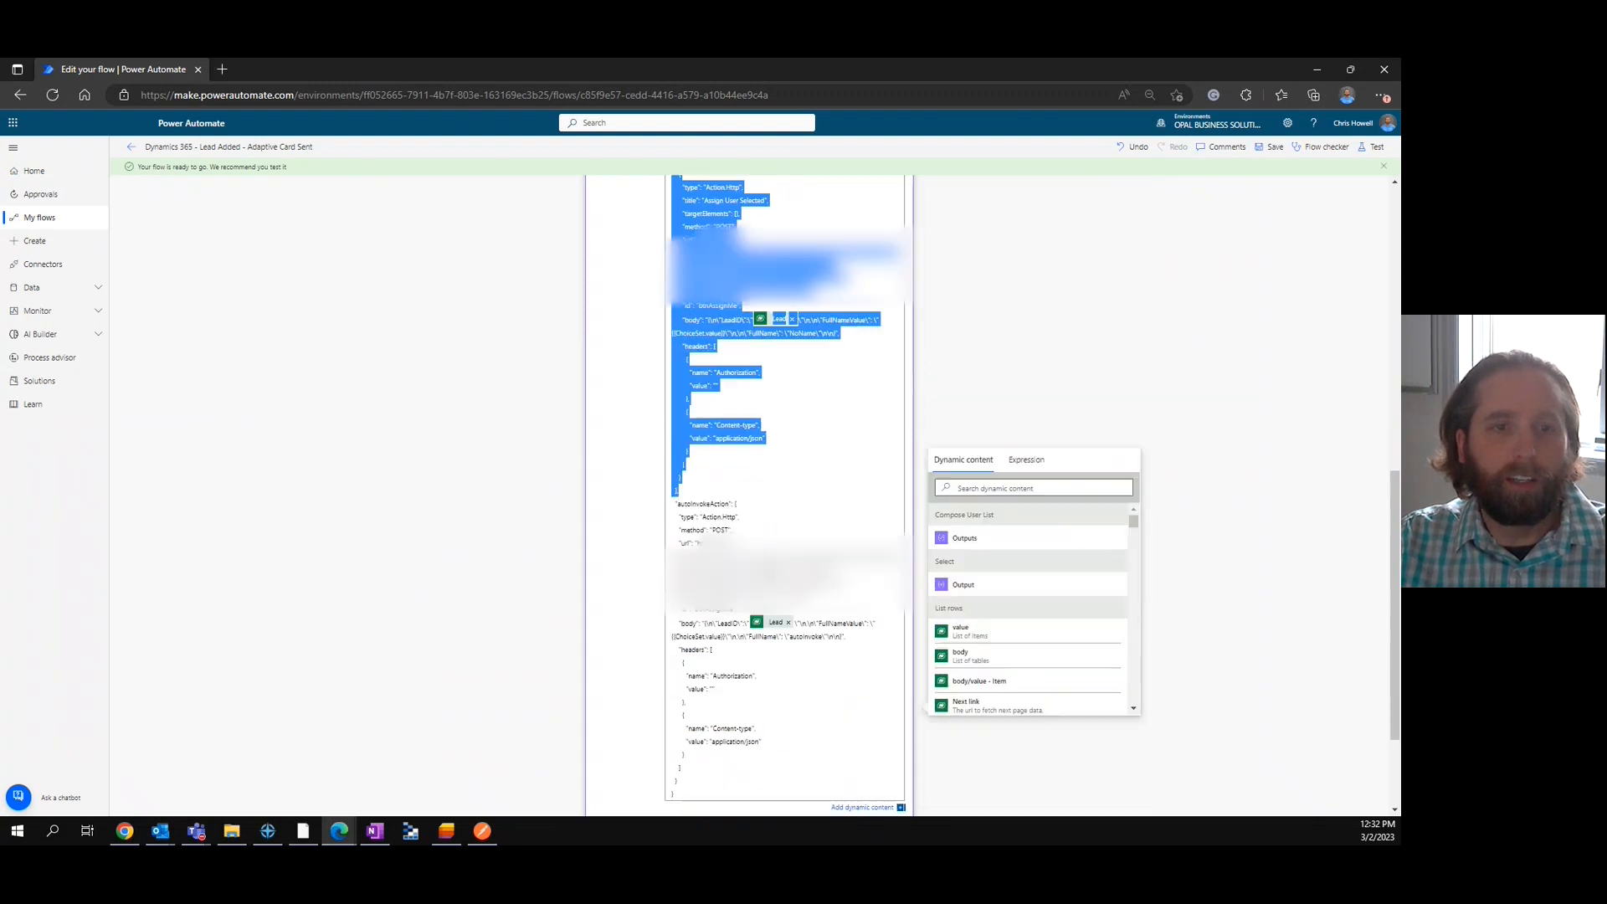
{"action": "scroll", "coordinate": [815, 486], "scroll_direction": "up", "scroll_amount": 1}
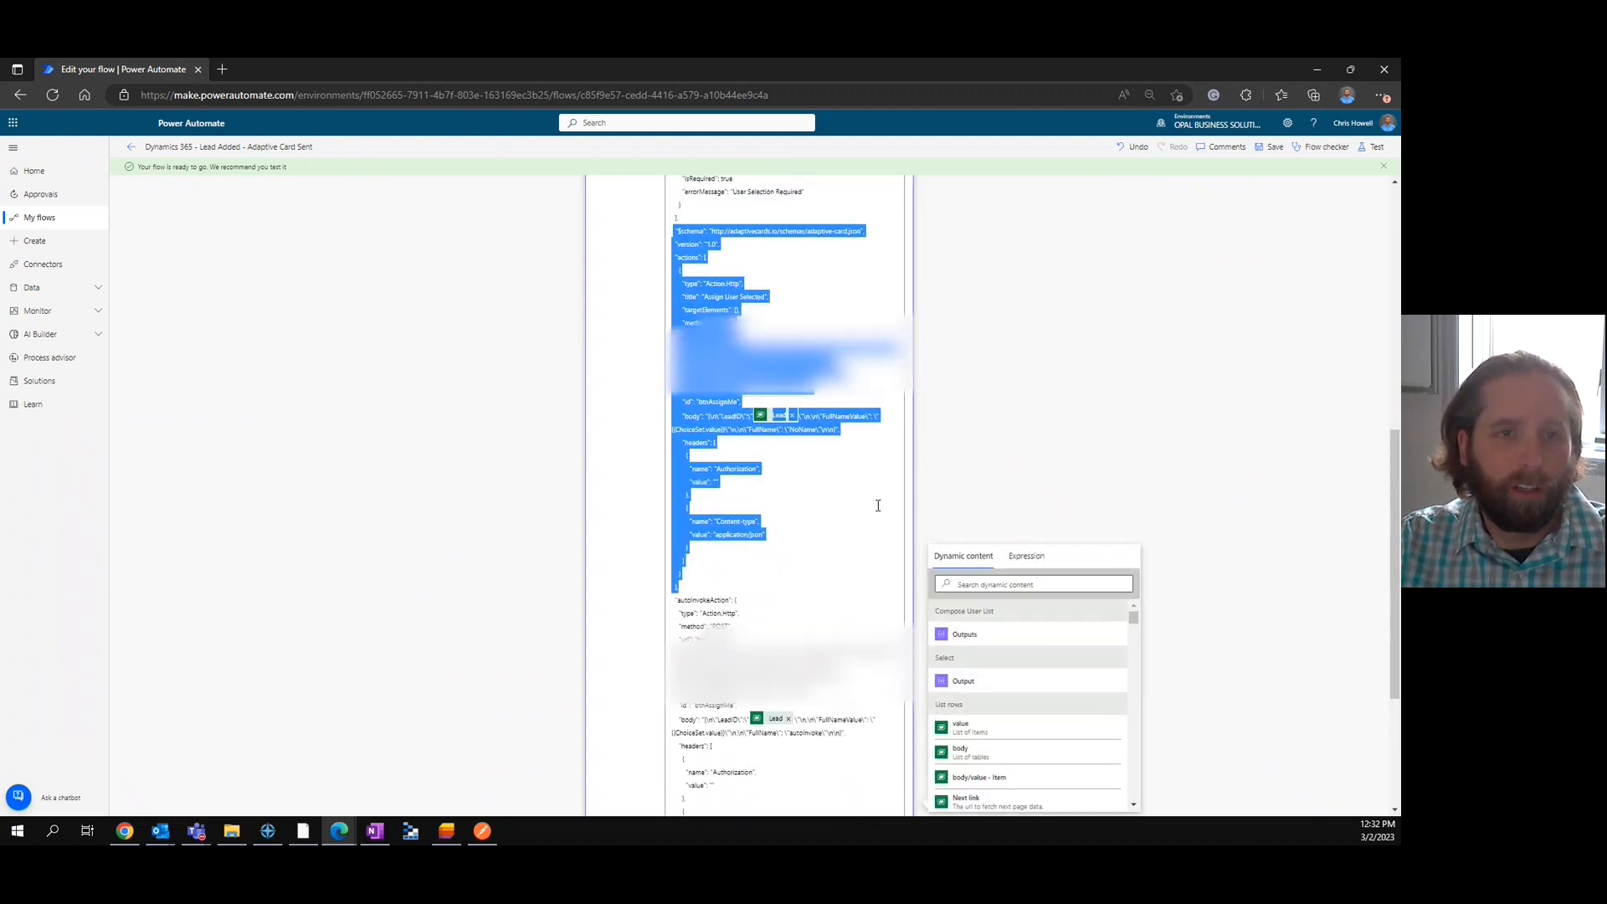
{"action": "left_click", "coordinate": [733, 454]}
{"action": "scroll", "coordinate": [820, 483], "scroll_direction": "down", "scroll_amount": 1}
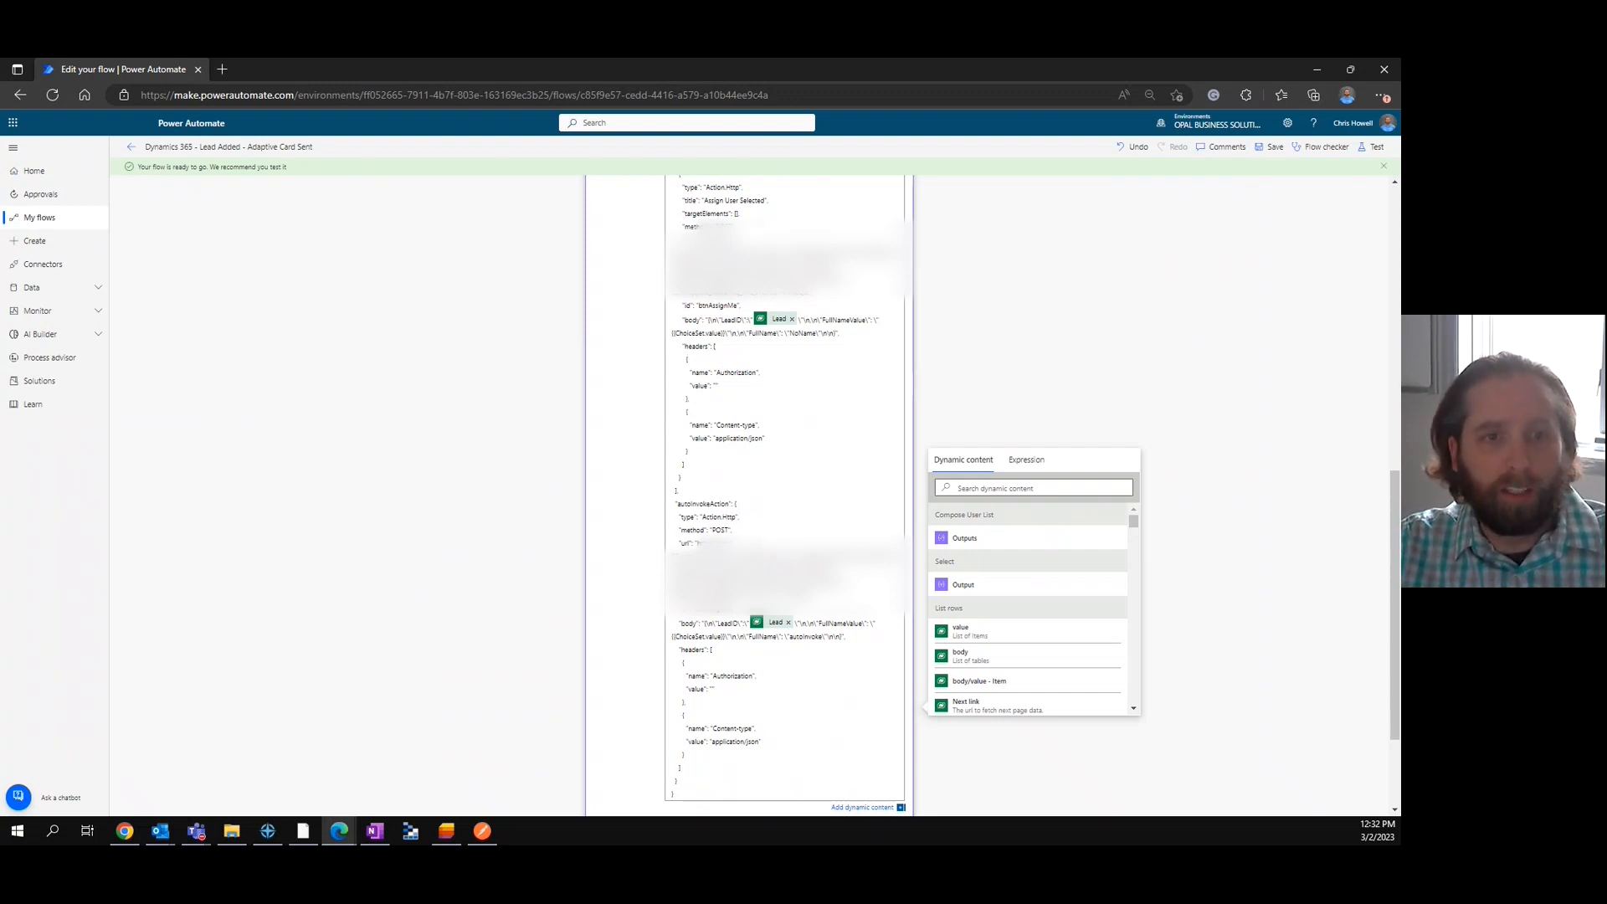
{"action": "left_click_drag", "start_coordinate": [698, 543], "coordinate": [829, 596]}
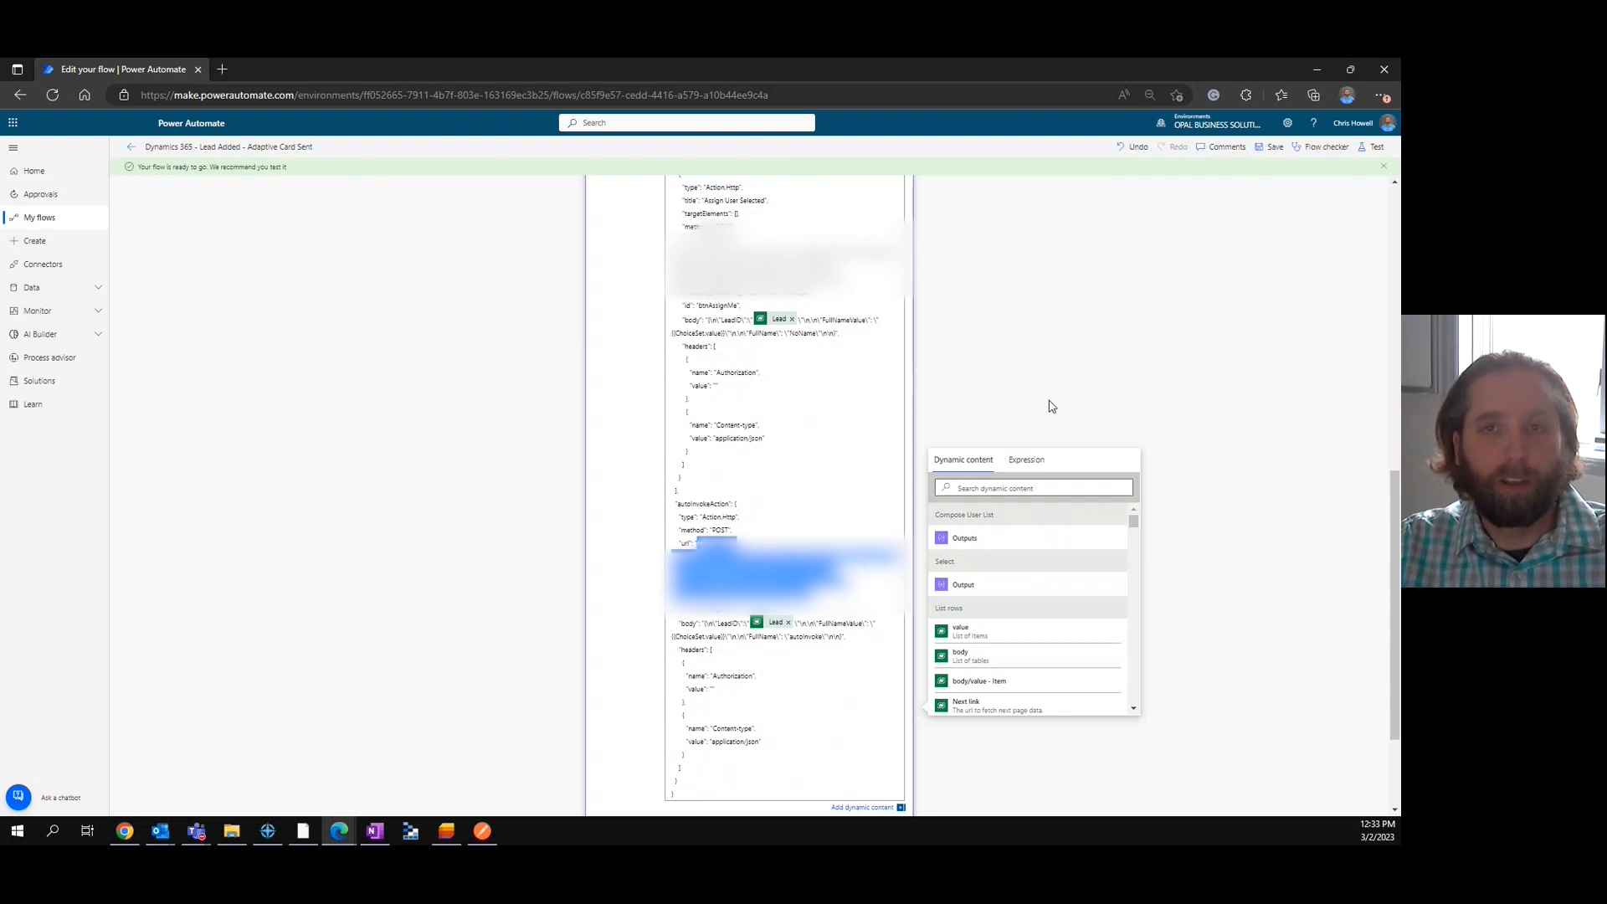
Highlight the FullName key in the Assign User Selected action's request body and examine that action's JSON.
{"action": "left_click_drag", "start_coordinate": [748, 333], "coordinate": [778, 334]}
{"action": "left_click", "coordinate": [776, 334]}
{"action": "left_click_drag", "start_coordinate": [777, 333], "coordinate": [750, 333]}
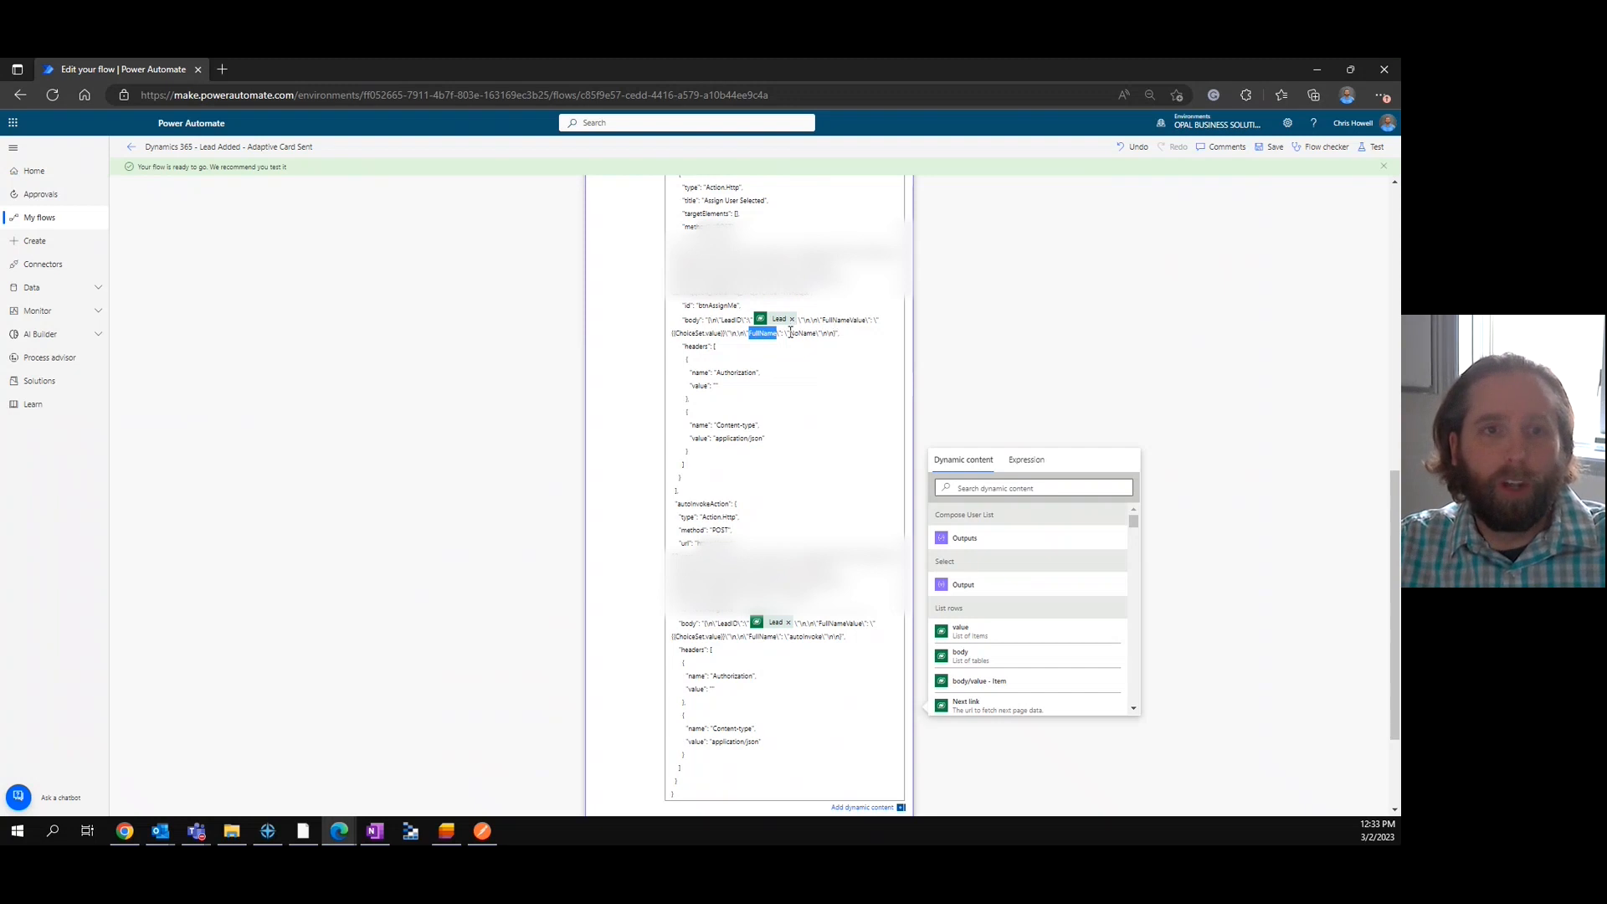
{"action": "scroll", "coordinate": [806, 299], "scroll_direction": "up", "scroll_amount": 2}
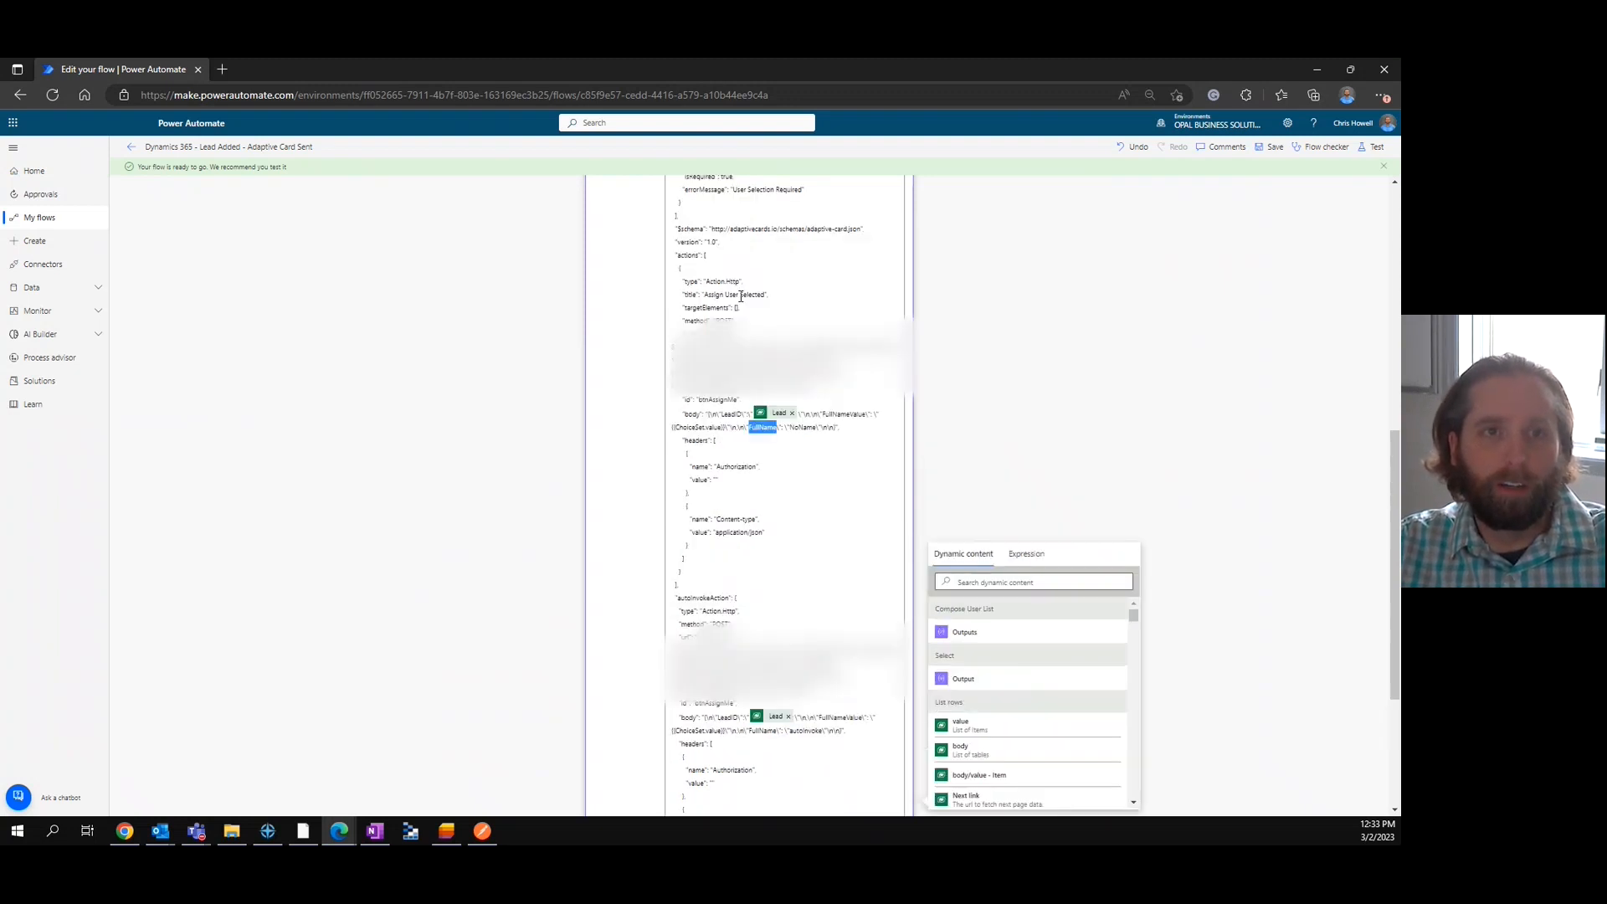
{"action": "scroll", "coordinate": [774, 377], "scroll_direction": "down", "scroll_amount": 2}
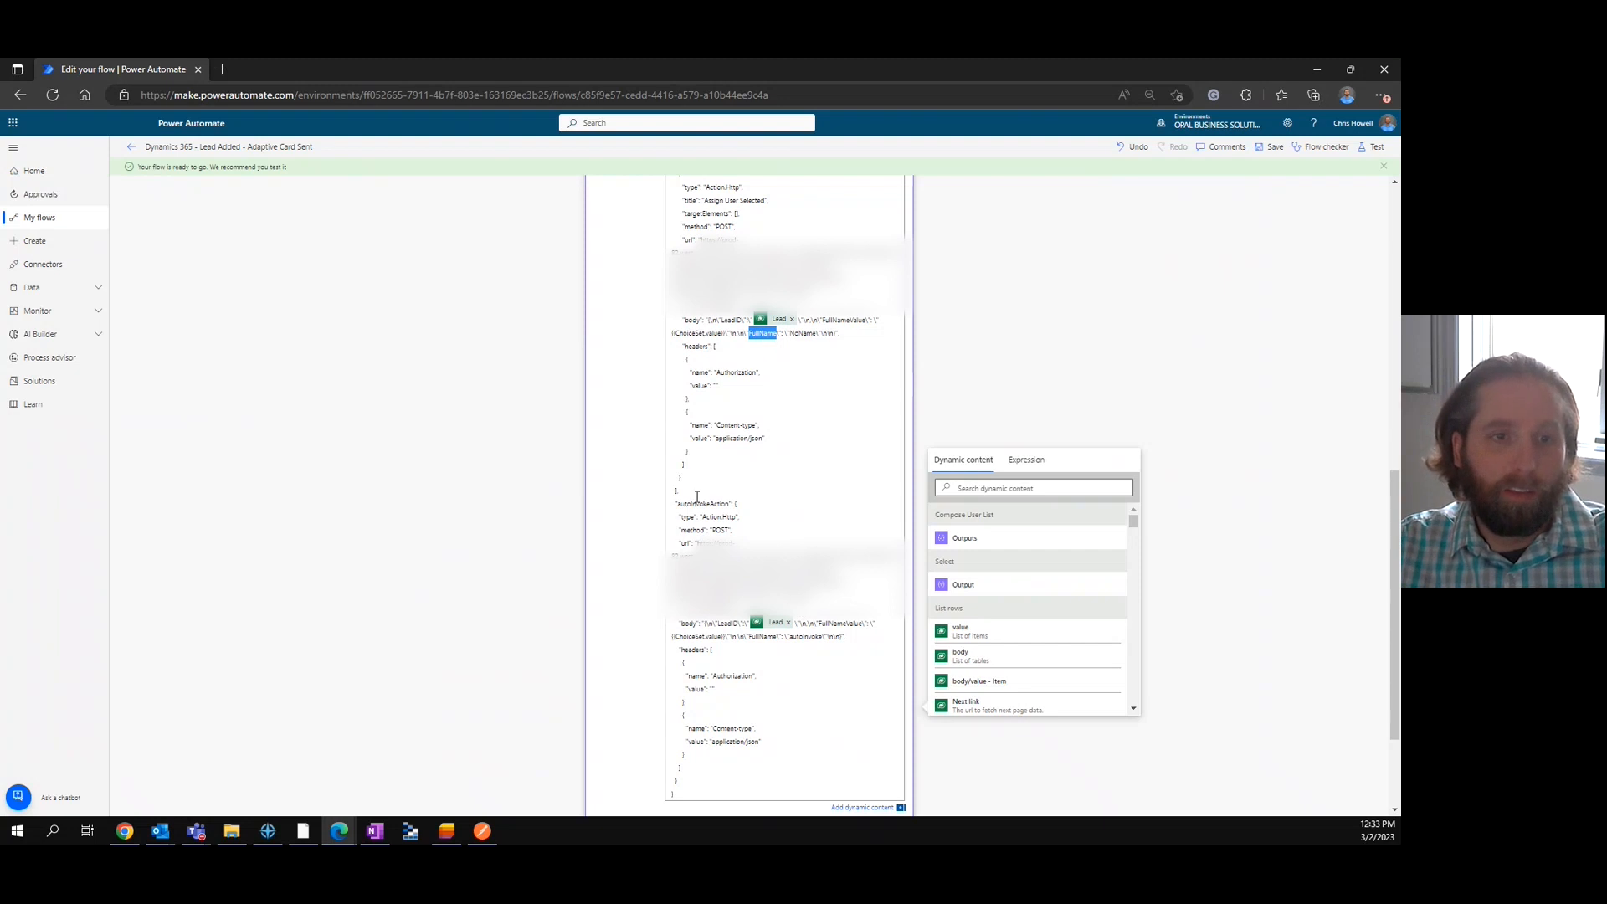
Highlight the whole autoInvokeAction block in the card JSON, and single out its POST URL.
{"action": "left_click_drag", "start_coordinate": [677, 491], "coordinate": [765, 779]}
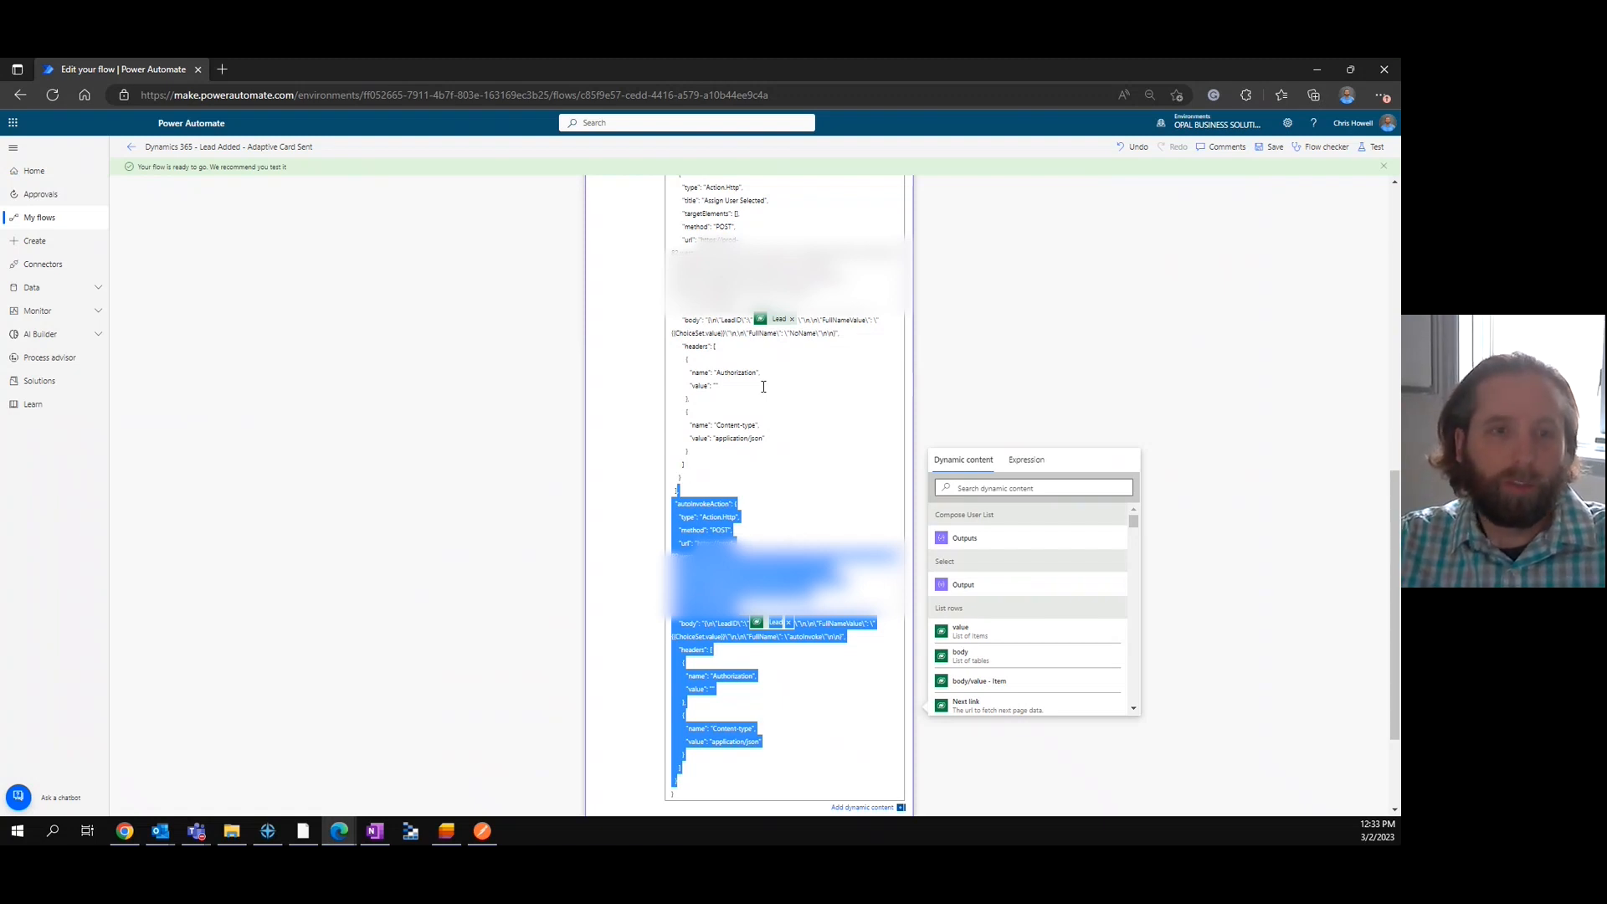
{"action": "left_click", "coordinate": [806, 460]}
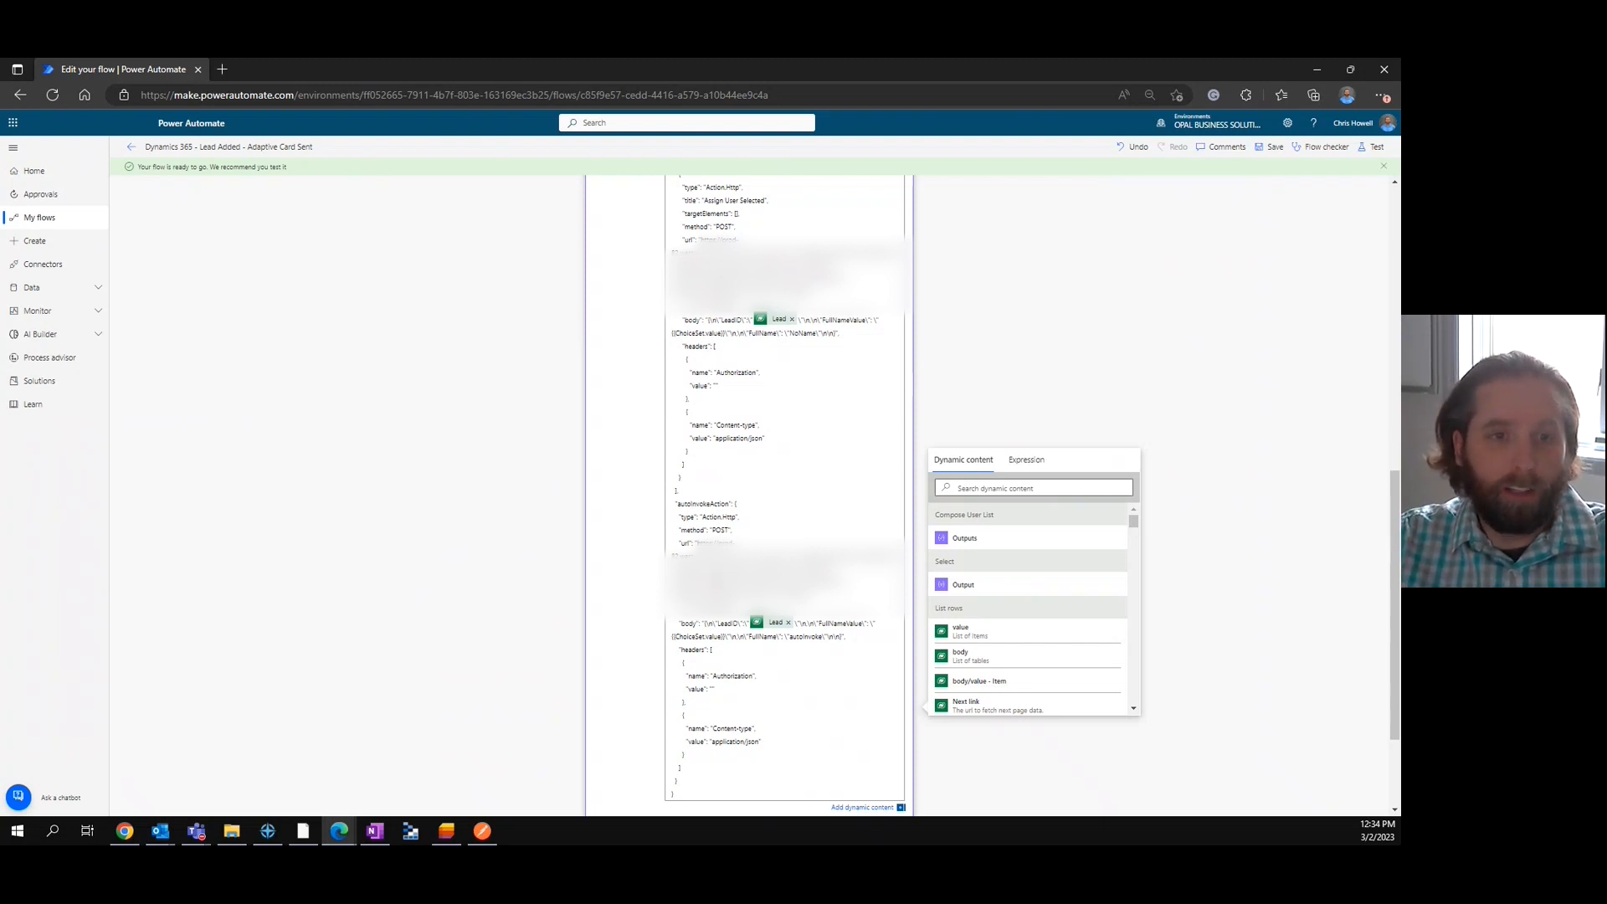
{"action": "left_click_drag", "start_coordinate": [698, 544], "coordinate": [812, 590]}
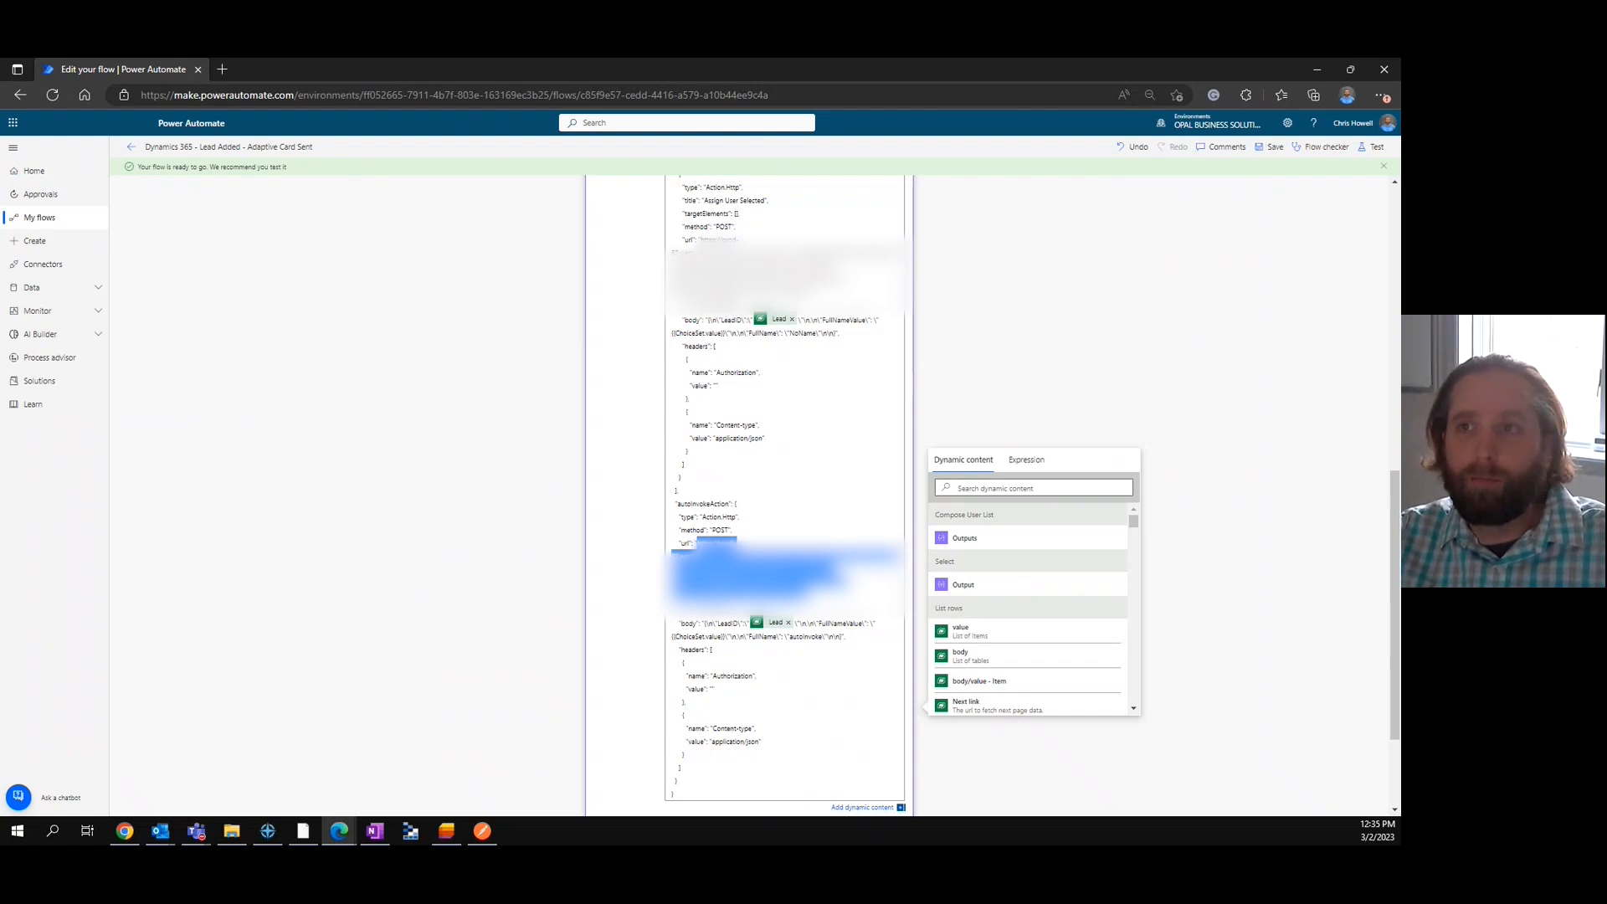
Switch to the Adaptive Card Sent - Request Received flow and expand Condition 2 and the nested Condition in its If no branch.
{"action": "left_click_drag", "start_coordinate": [1400, 126], "coordinate": [264, 58]}
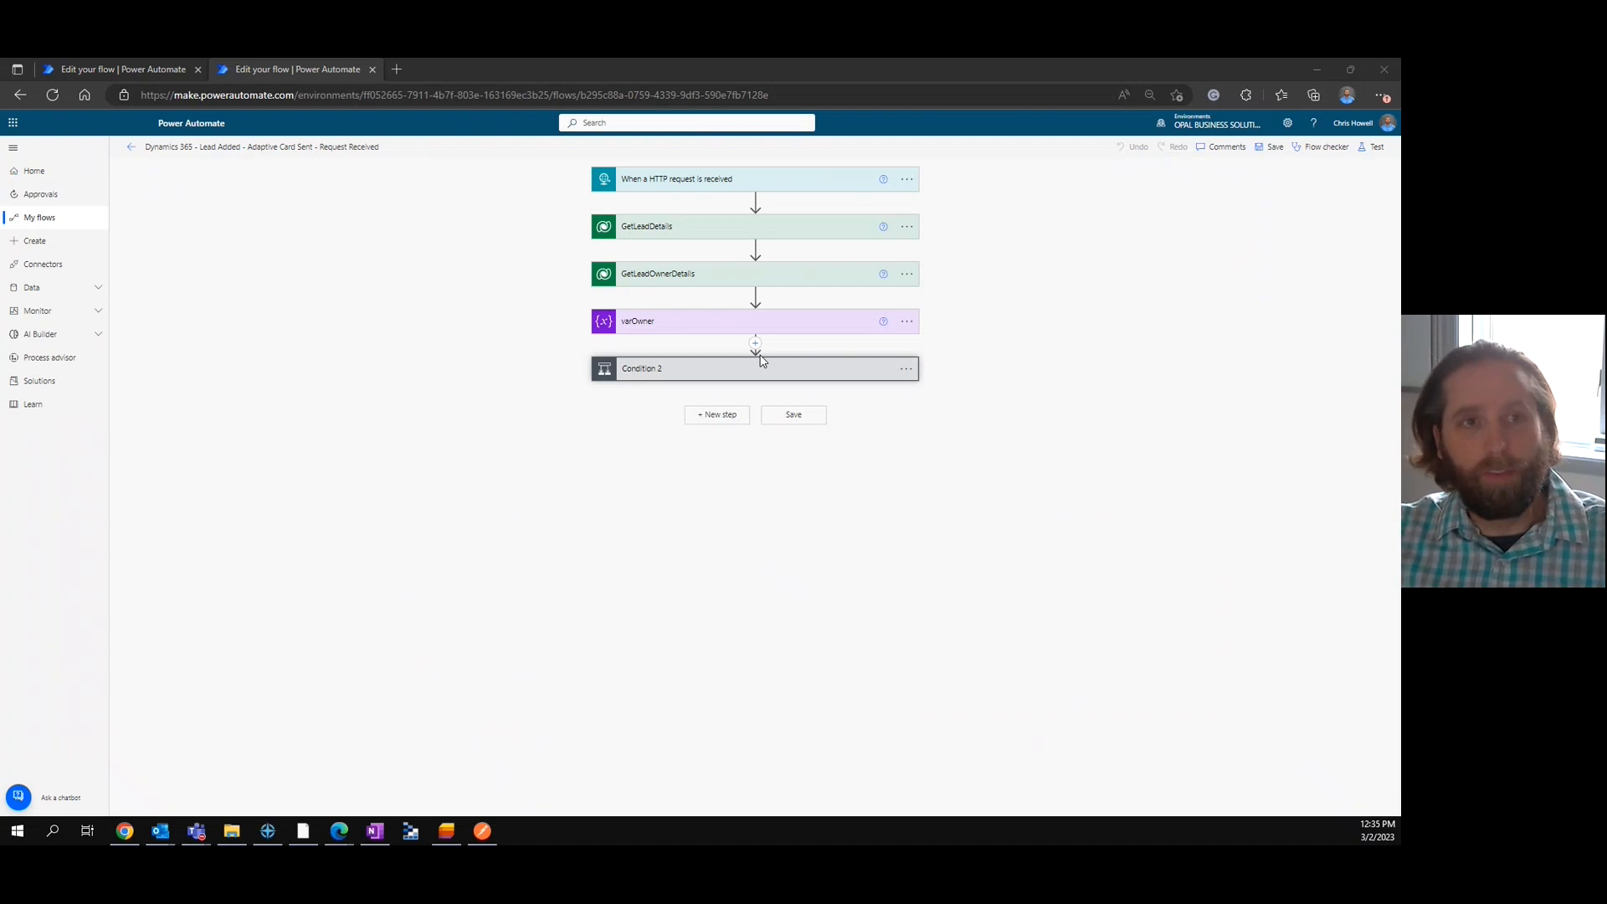
{"action": "left_click", "coordinate": [822, 375]}
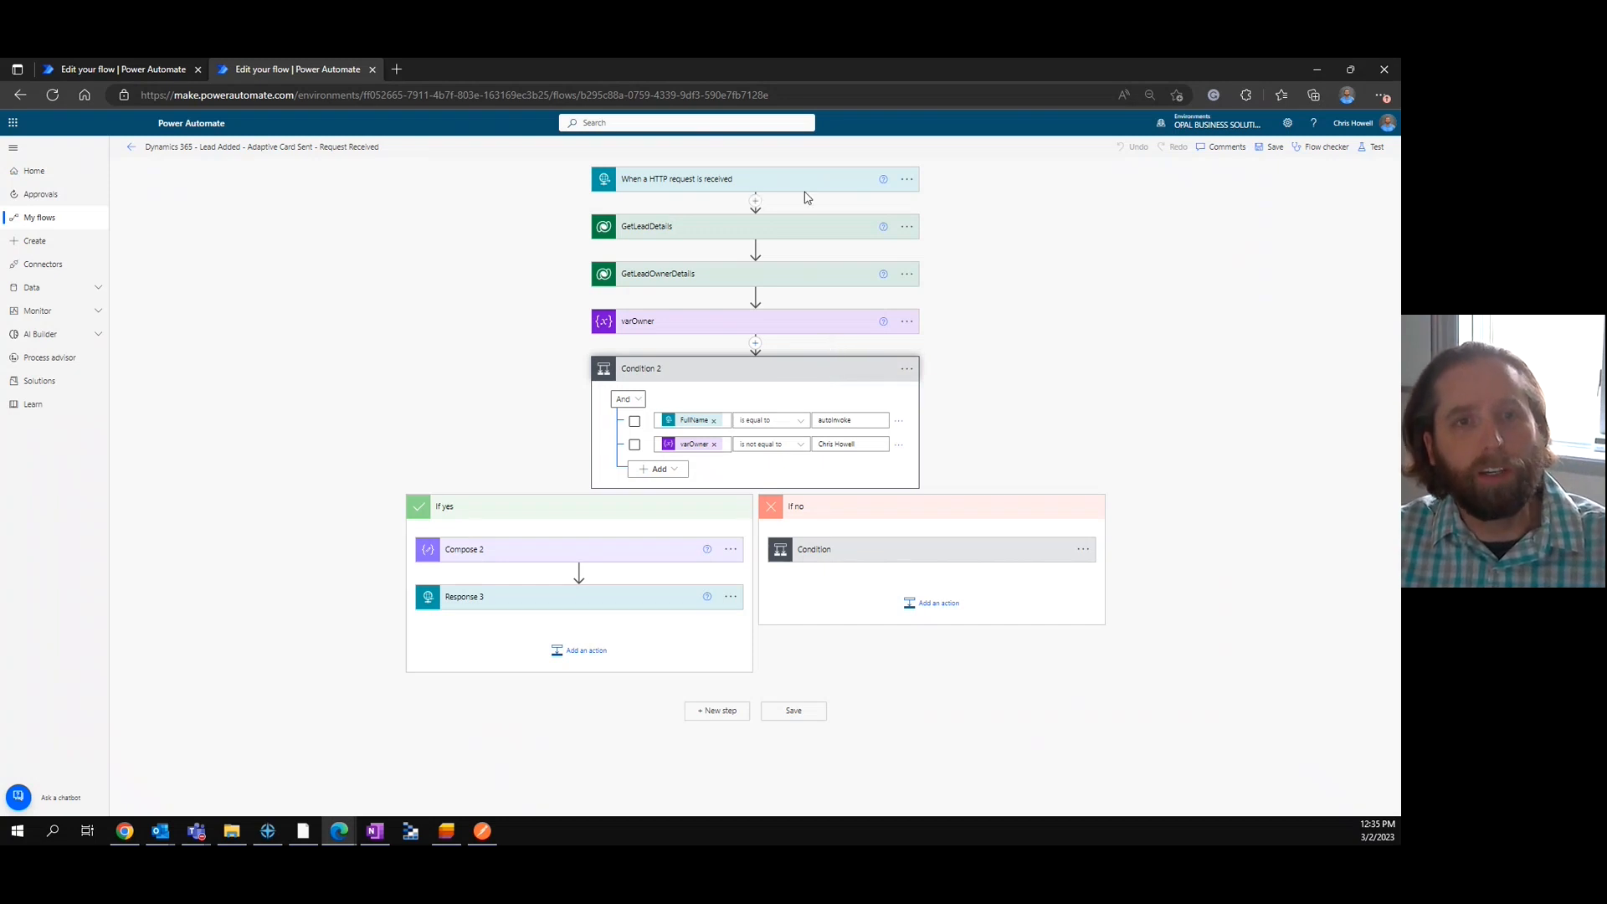
{"action": "left_click", "coordinate": [903, 556]}
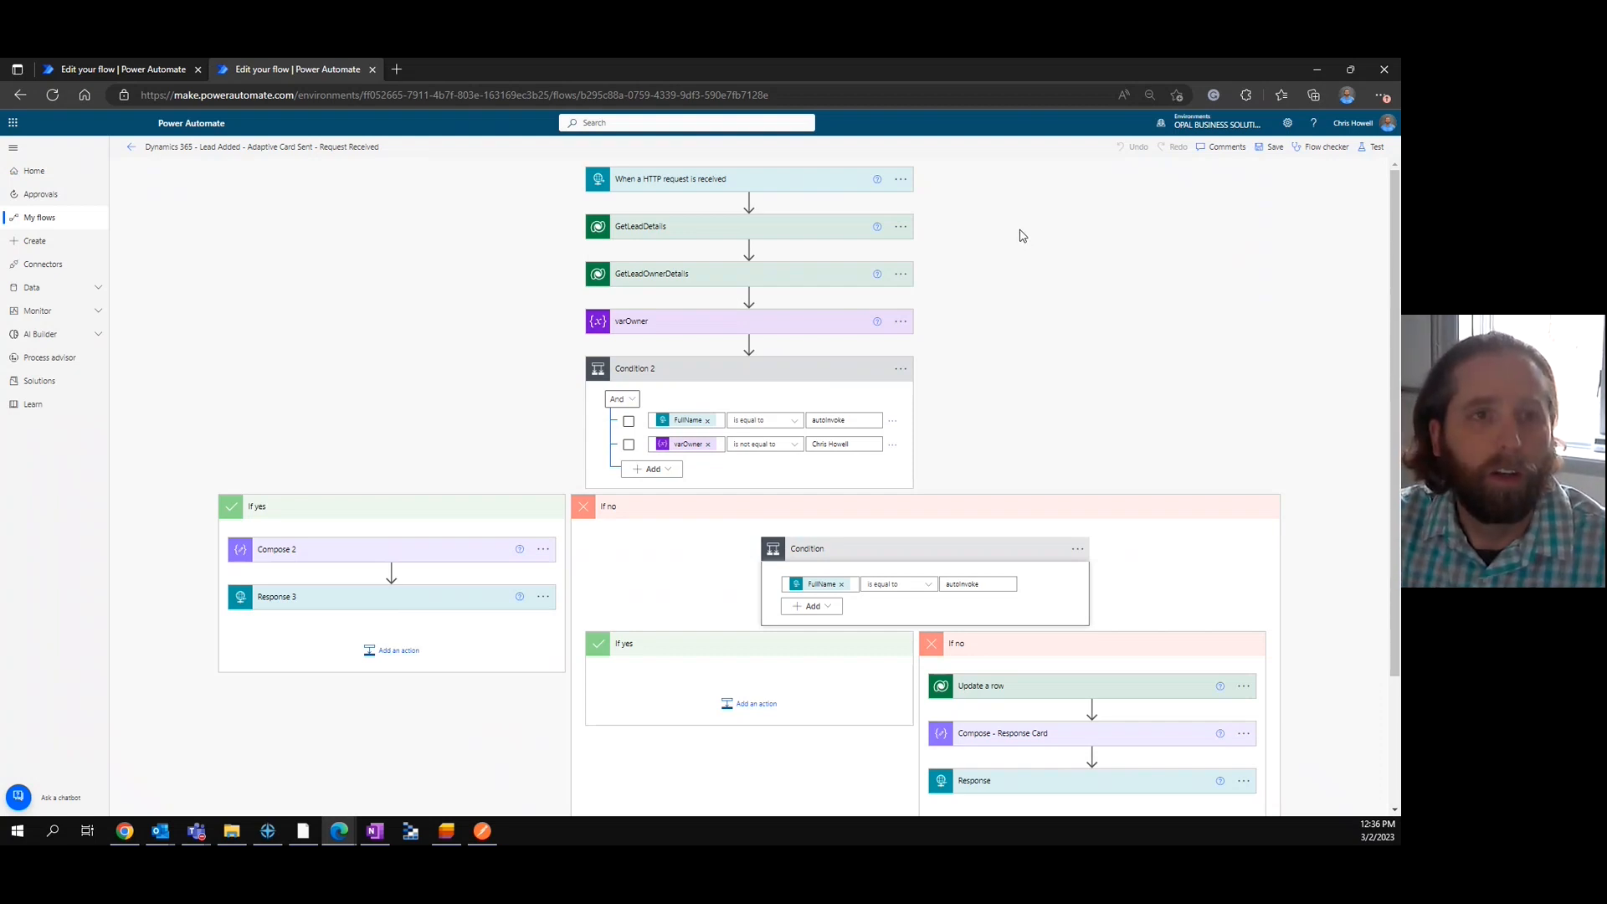
Expand the HTTP request trigger, inspect the LeadID property in its request body JSON schema, and collapse the trigger.
{"action": "left_click", "coordinate": [727, 180]}
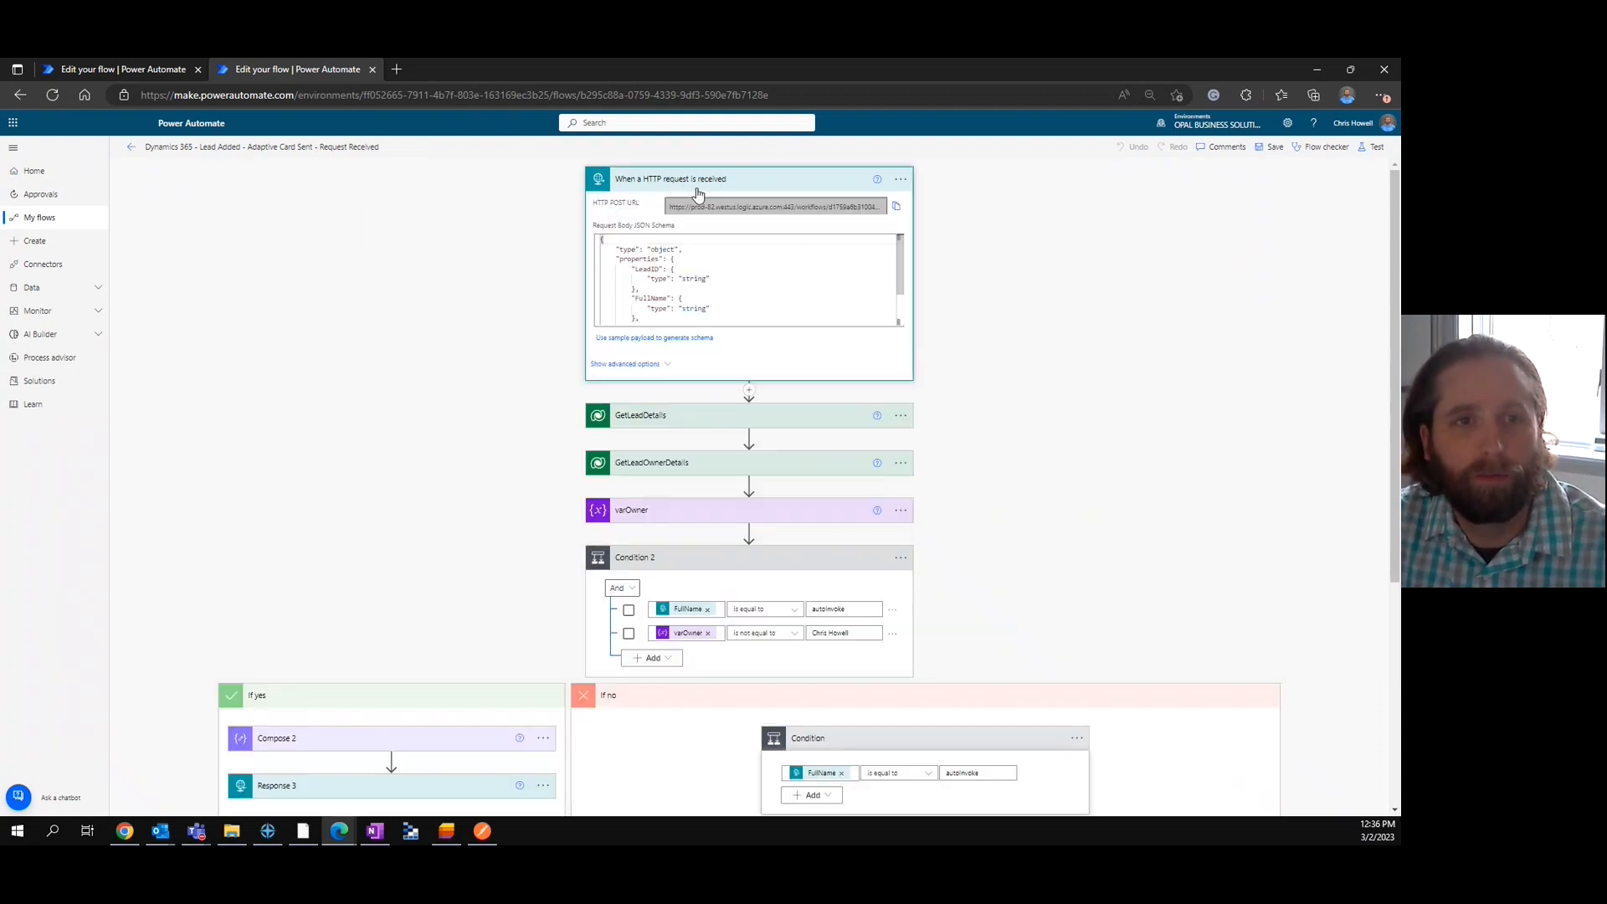
{"action": "left_click_drag", "start_coordinate": [632, 269], "coordinate": [720, 278]}
{"action": "left_click", "coordinate": [753, 181]}
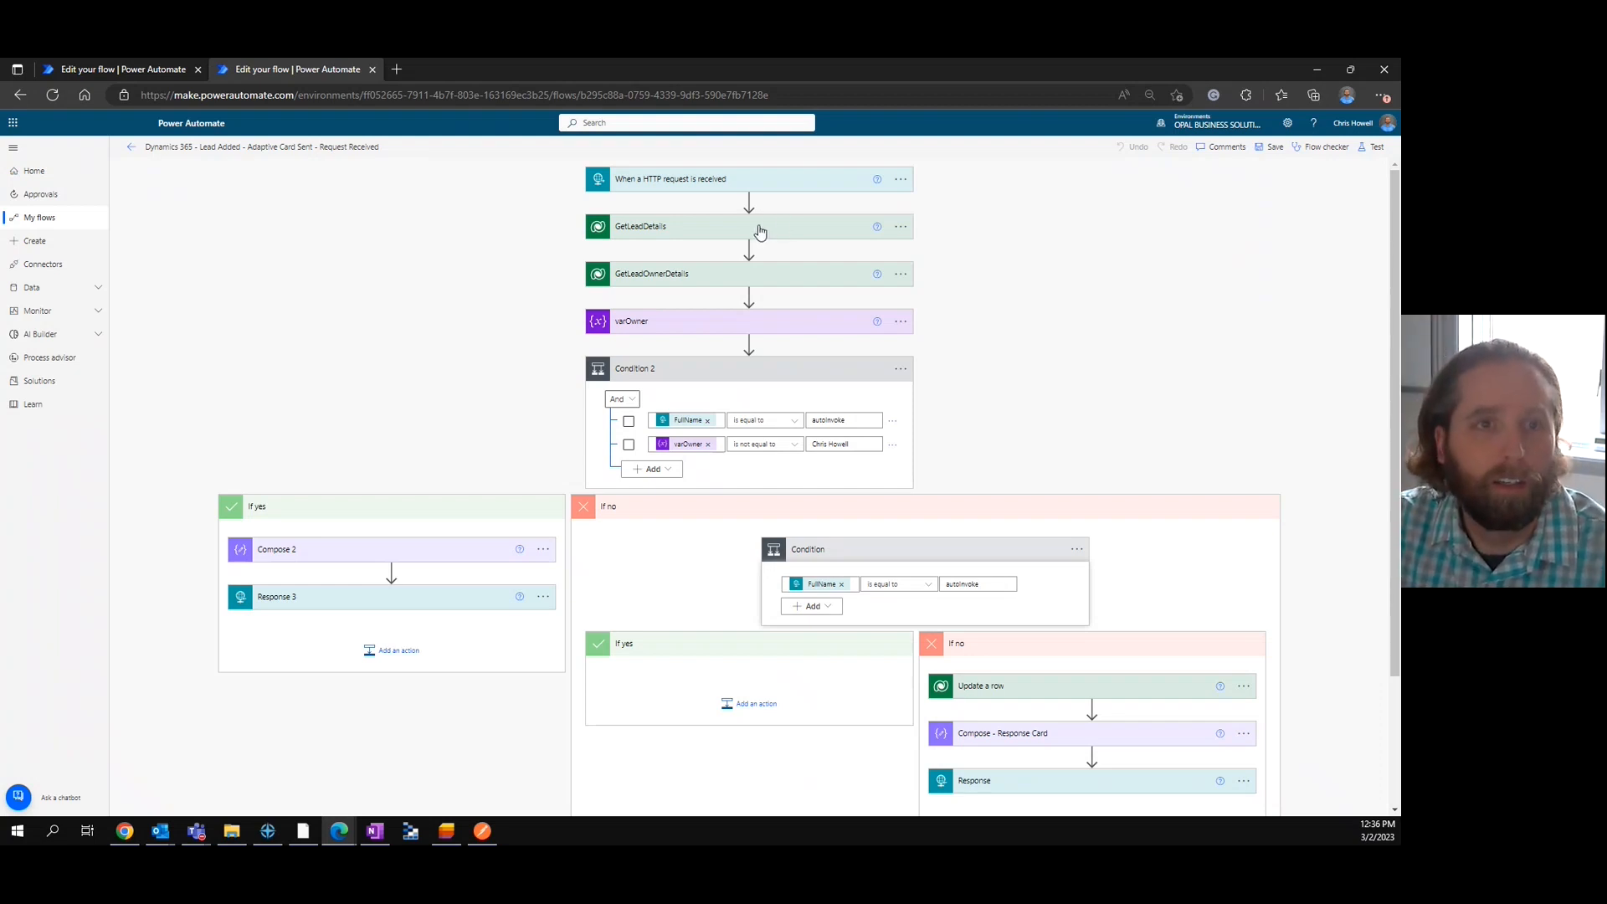
Review the settings of the GetLeadDetails, GetLeadOwnerDetails and varOwner actions one by one, collapsing each again.
{"action": "left_click", "coordinate": [757, 230]}
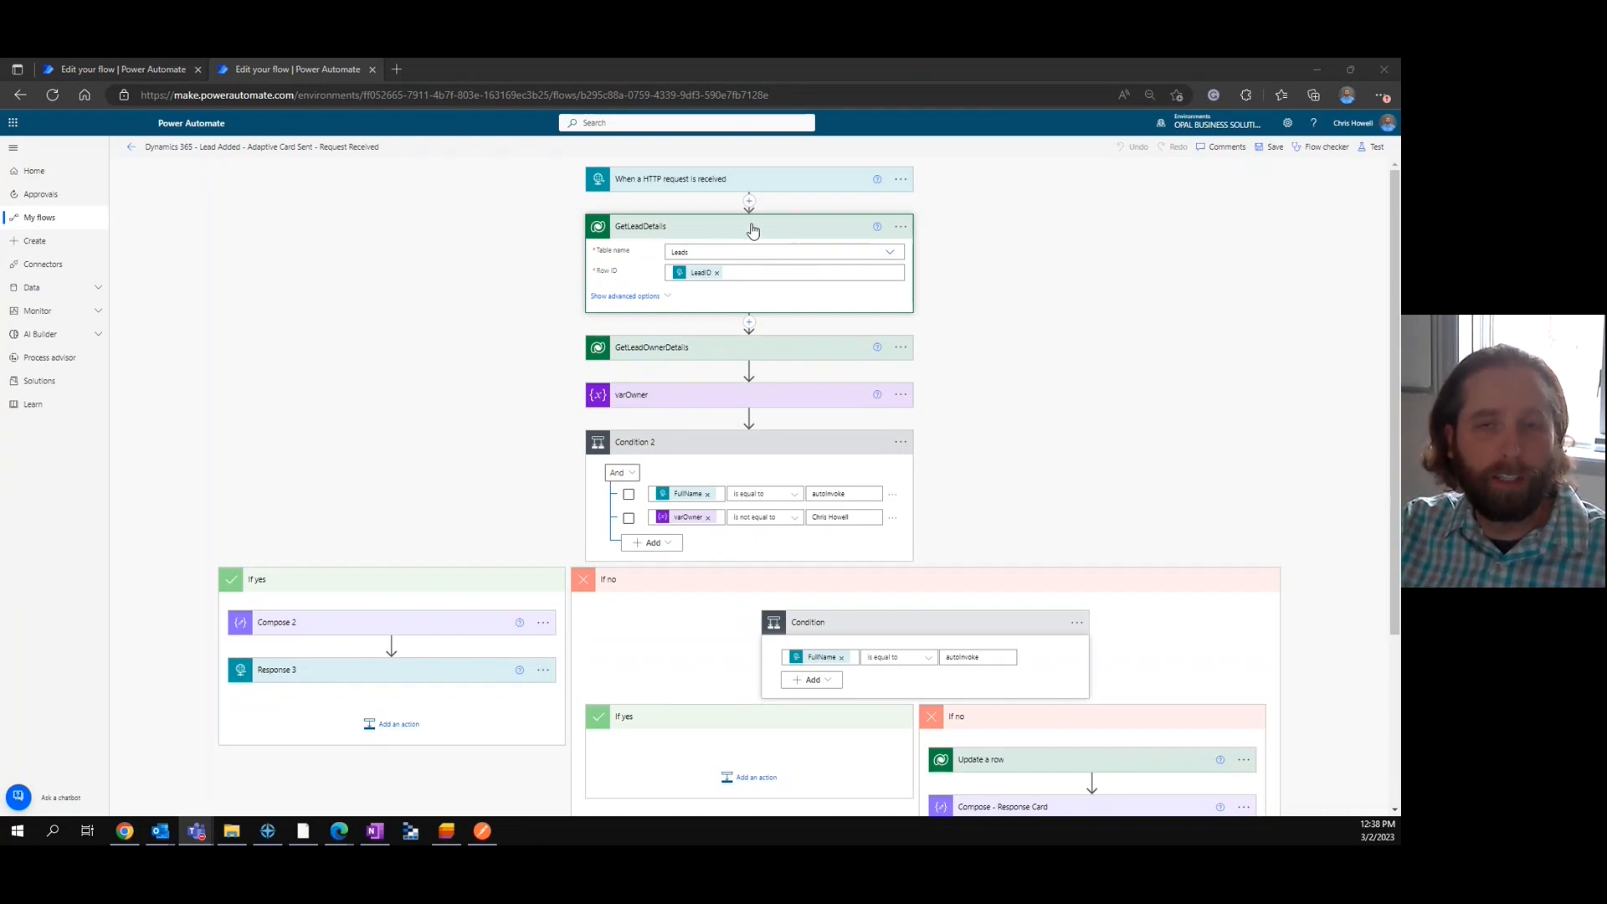
{"action": "left_click", "coordinate": [804, 229]}
{"action": "left_click", "coordinate": [733, 278]}
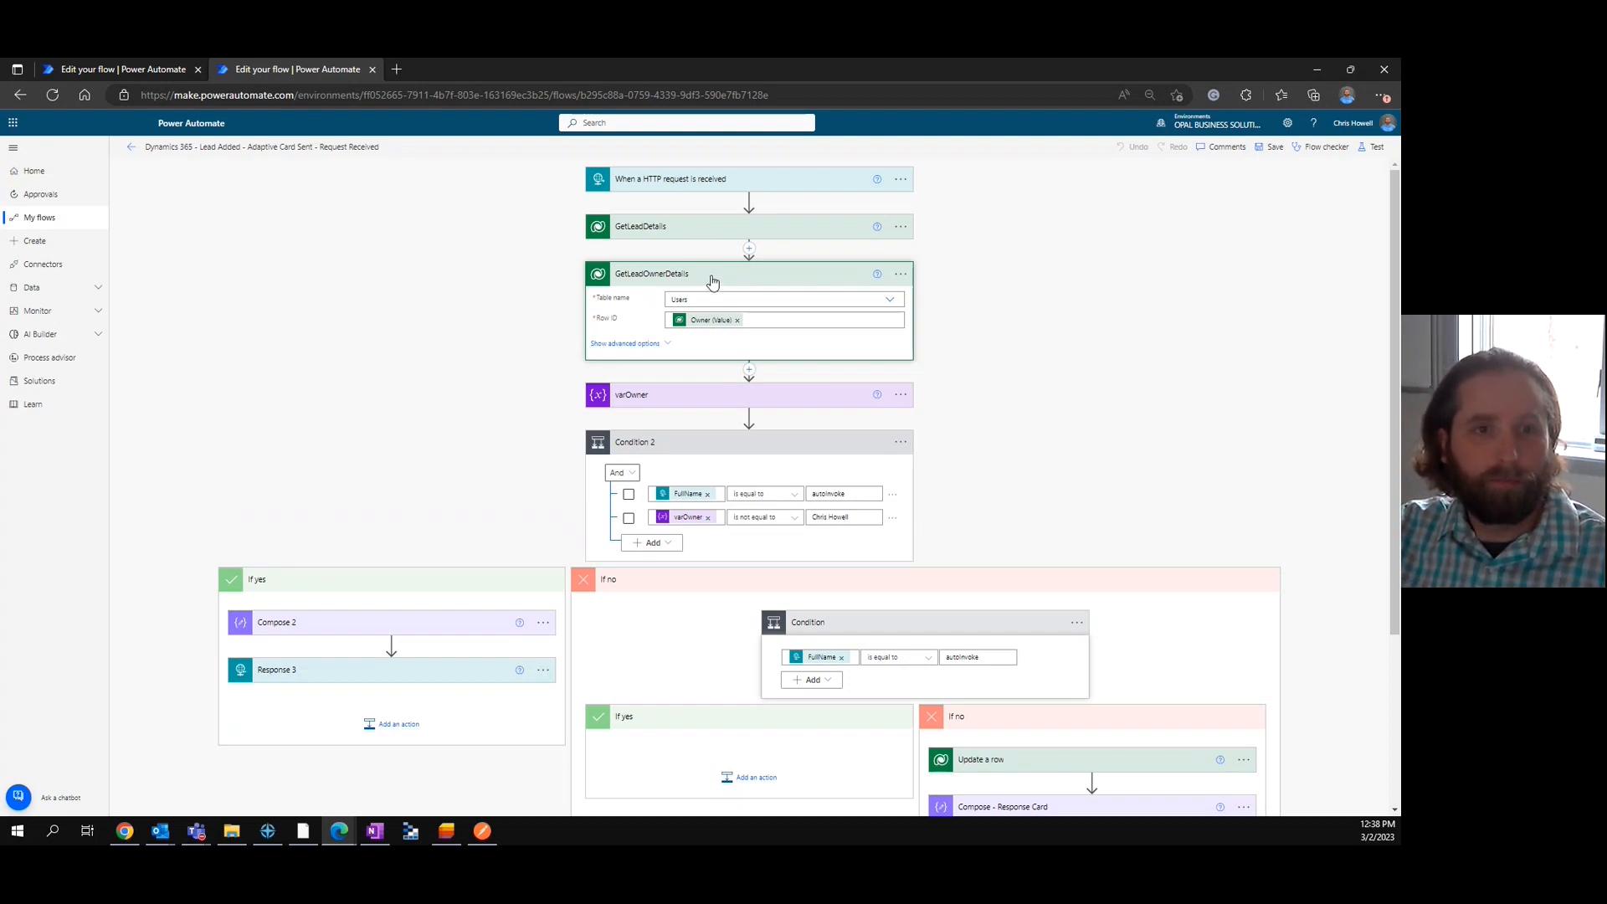
{"action": "left_click", "coordinate": [713, 280]}
{"action": "left_click", "coordinate": [720, 324]}
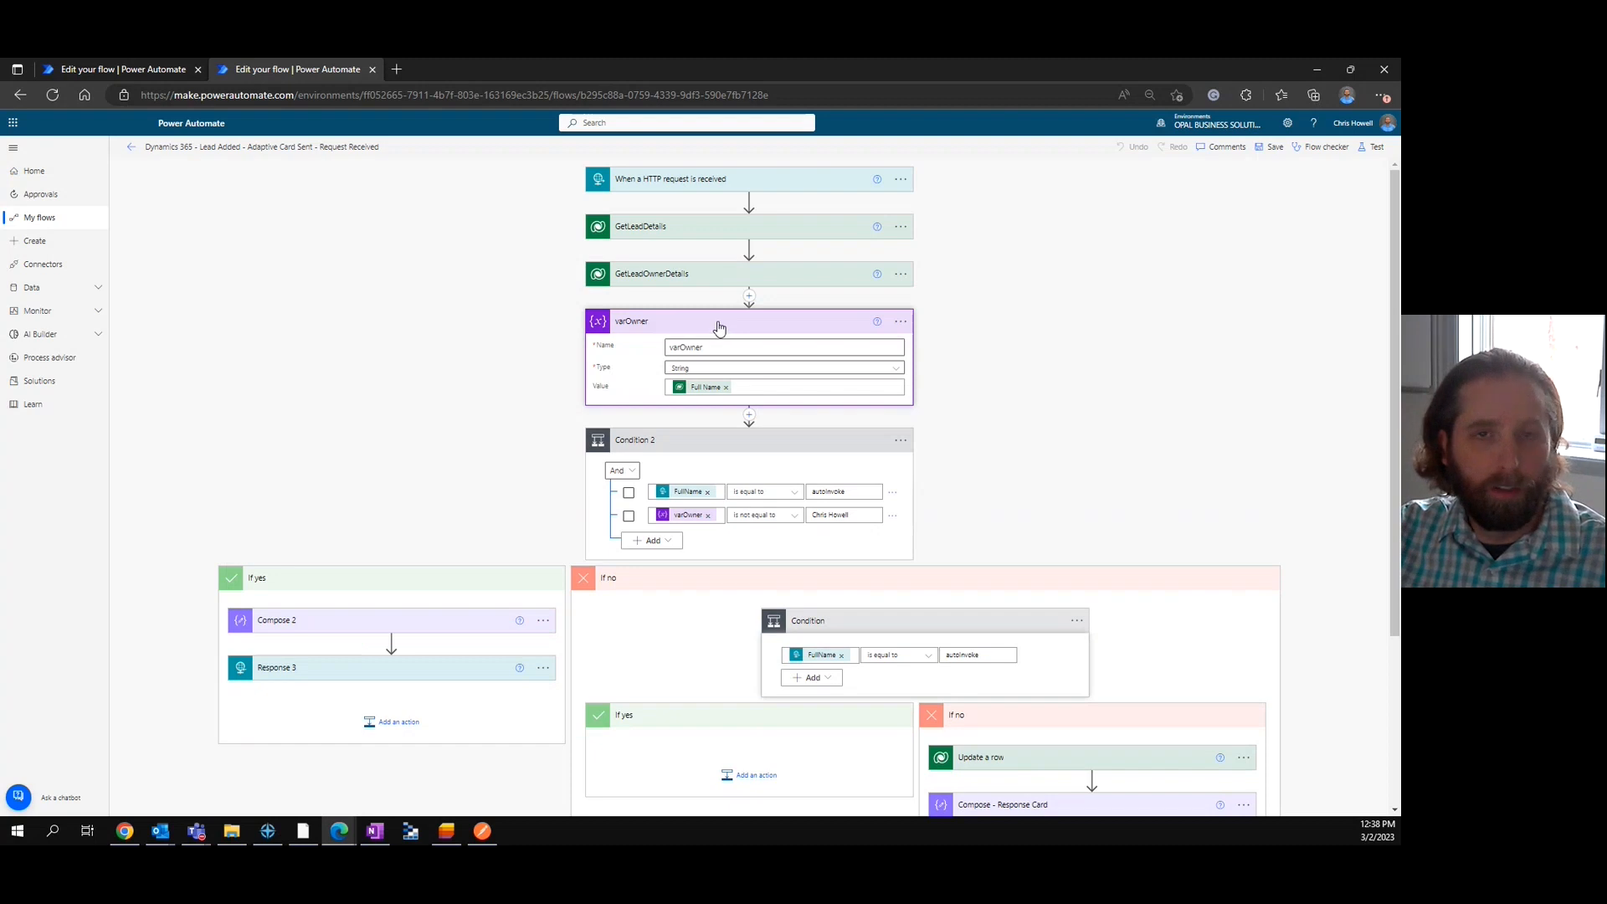
{"action": "left_click", "coordinate": [719, 325]}
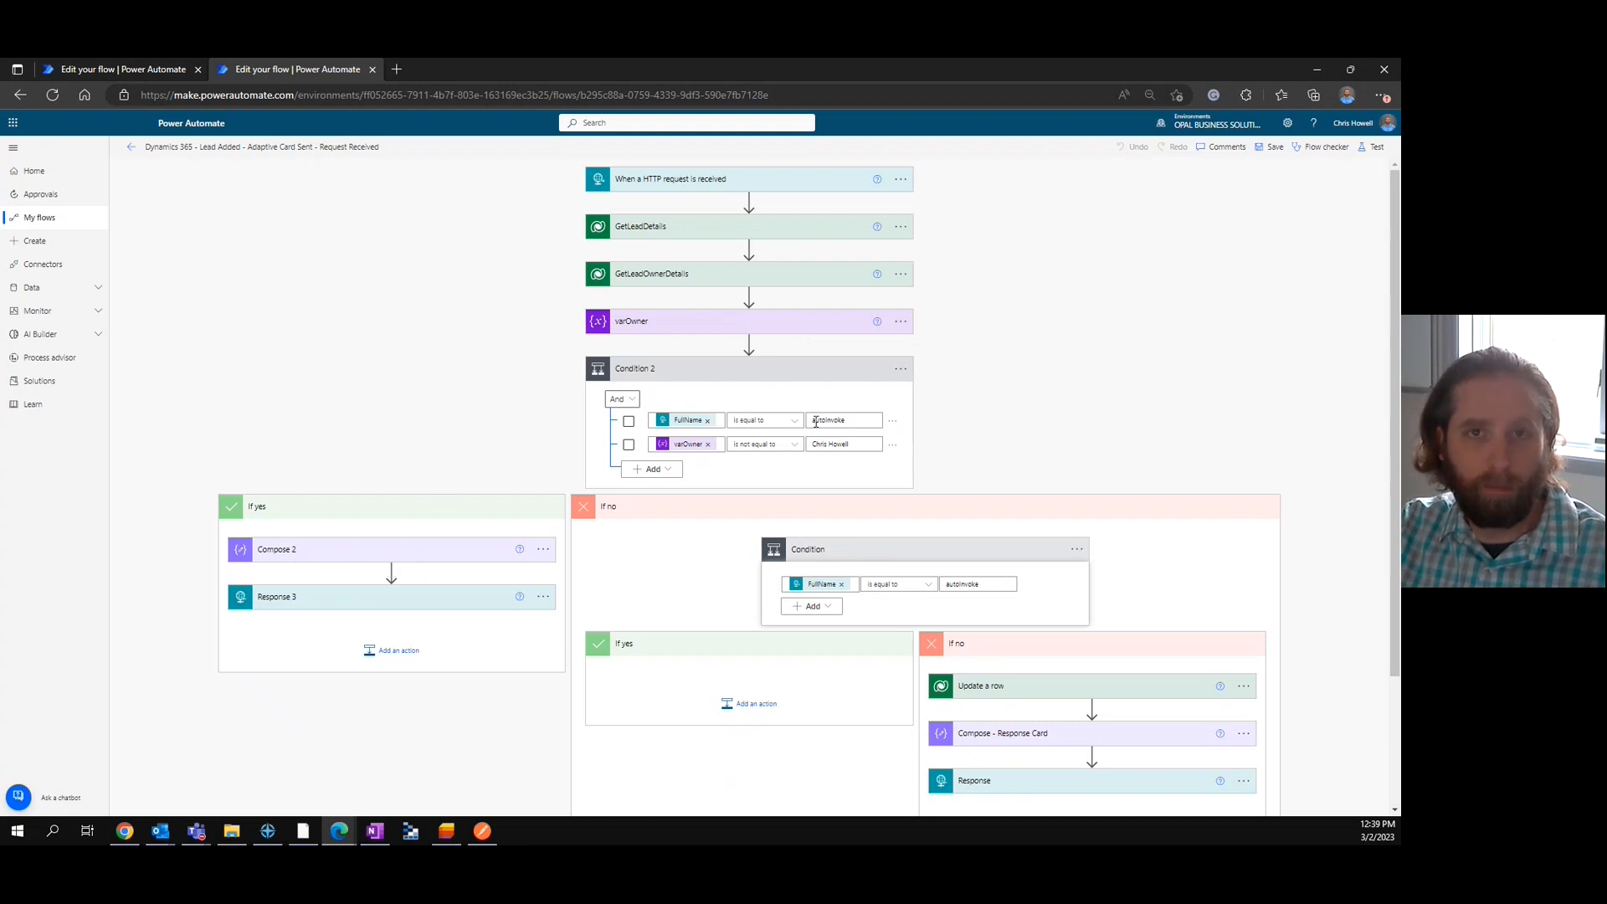
Examine Compose 2 and Response 3 in Condition 2's If yes branch, and collapse that branch.
{"action": "left_click", "coordinate": [391, 553]}
{"action": "scroll", "coordinate": [401, 629], "scroll_direction": "down", "scroll_amount": 2}
{"action": "left_click", "coordinate": [427, 637]}
{"action": "scroll", "coordinate": [469, 589], "scroll_direction": "down", "scroll_amount": 1}
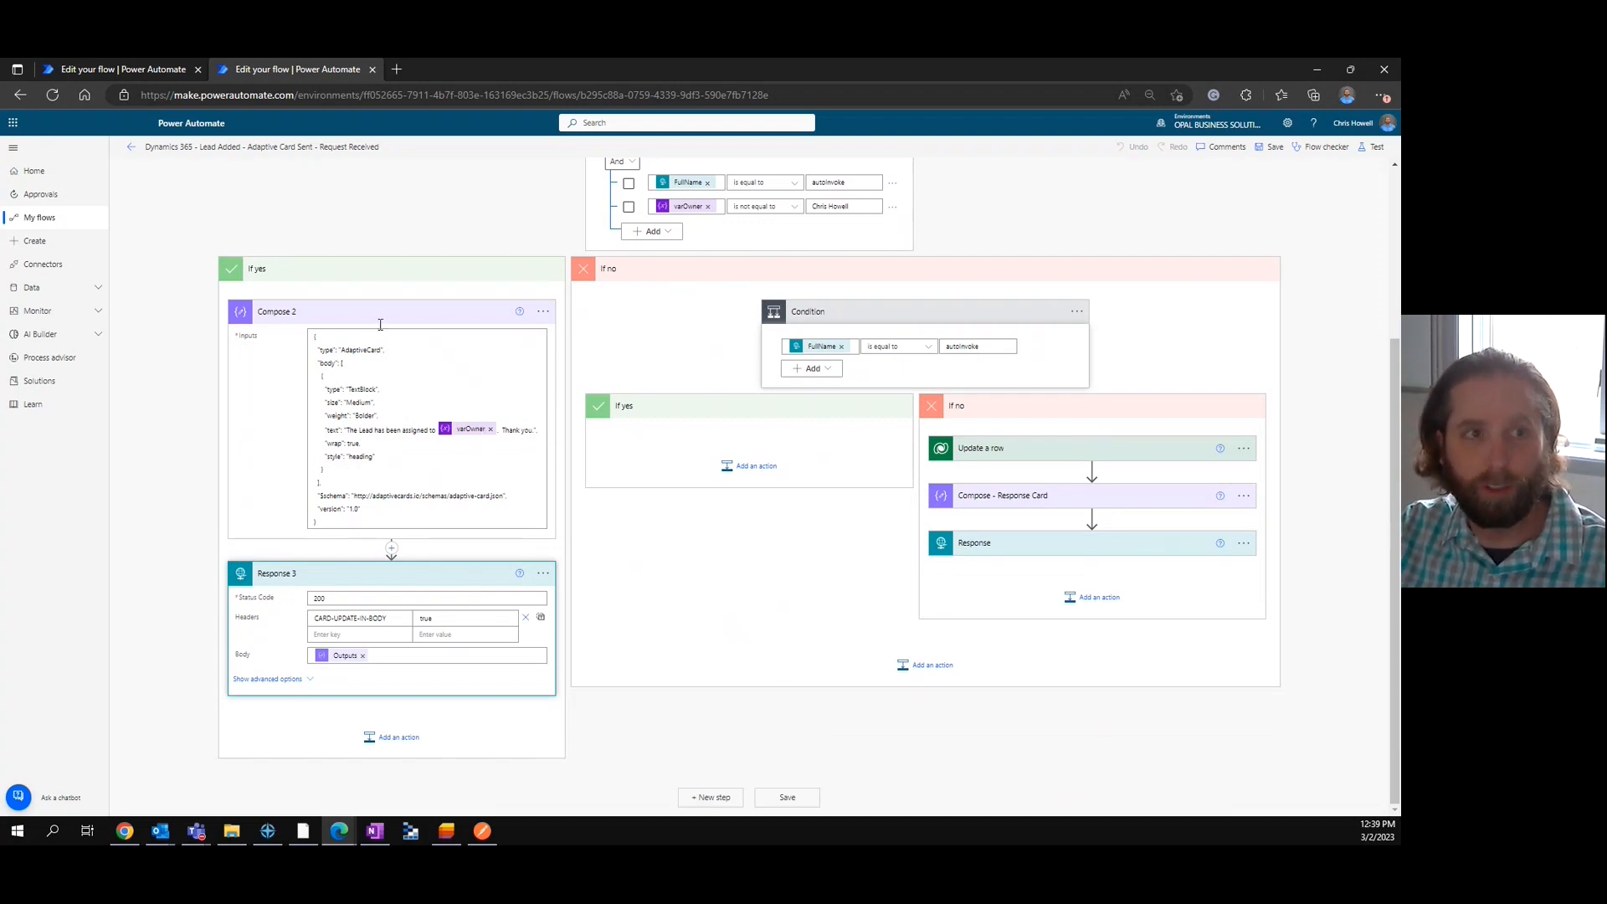
{"action": "left_click", "coordinate": [402, 269]}
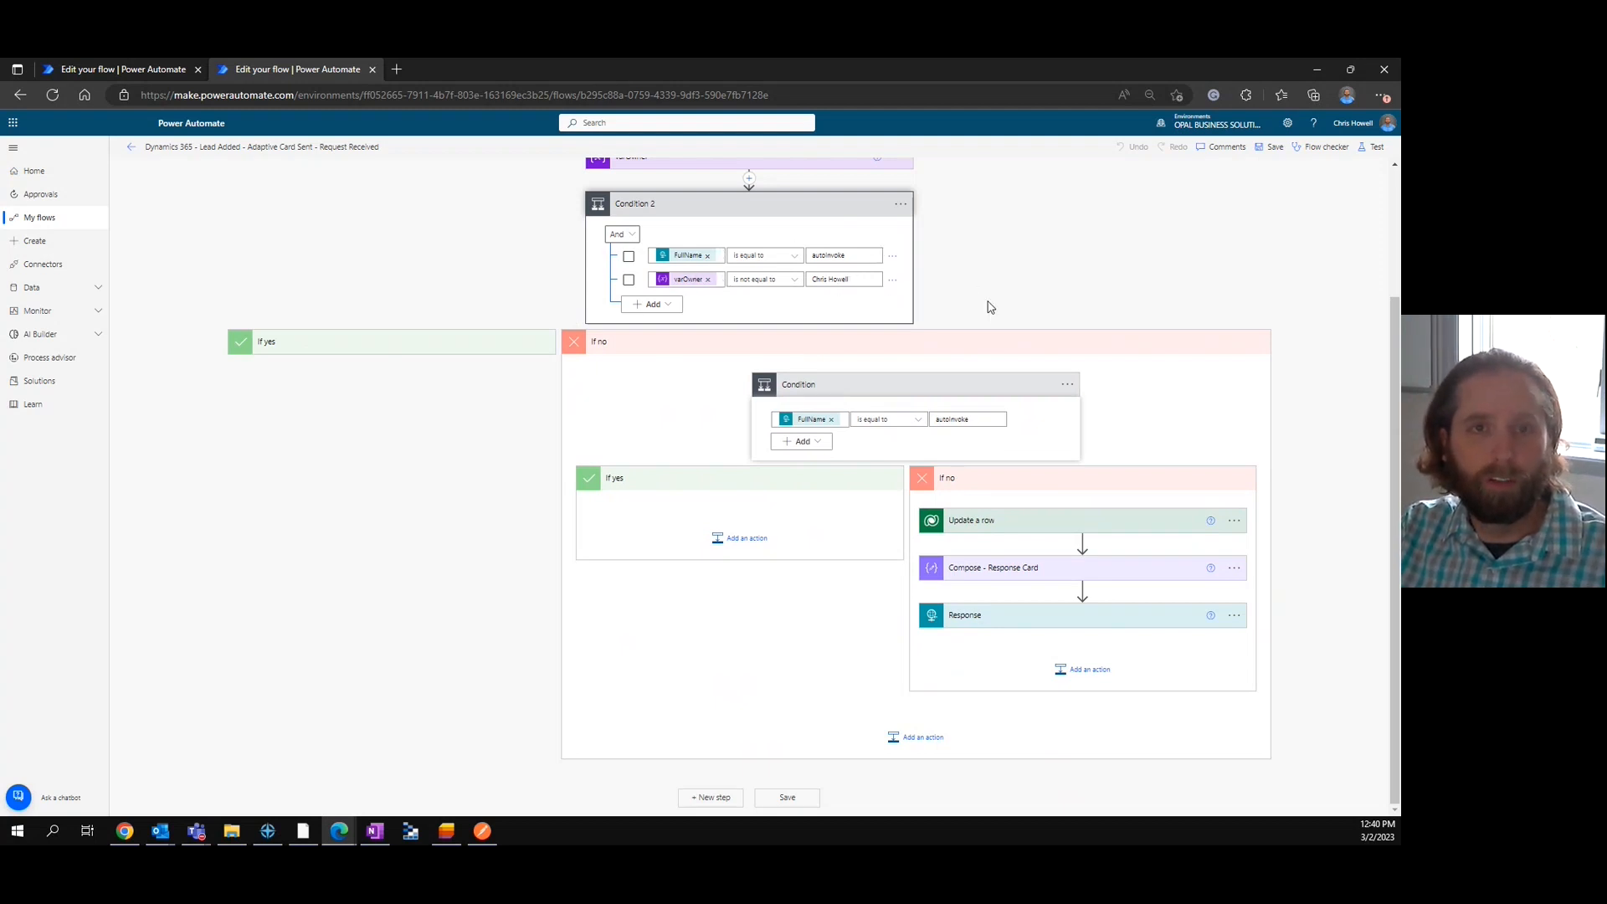
Review Condition 2's criteria, expand Update a row in the nested Condition's If no branch to check its Leads table and LeadID row settings, and collapse it.
{"action": "scroll", "coordinate": [988, 307], "scroll_direction": "up", "scroll_amount": 1}
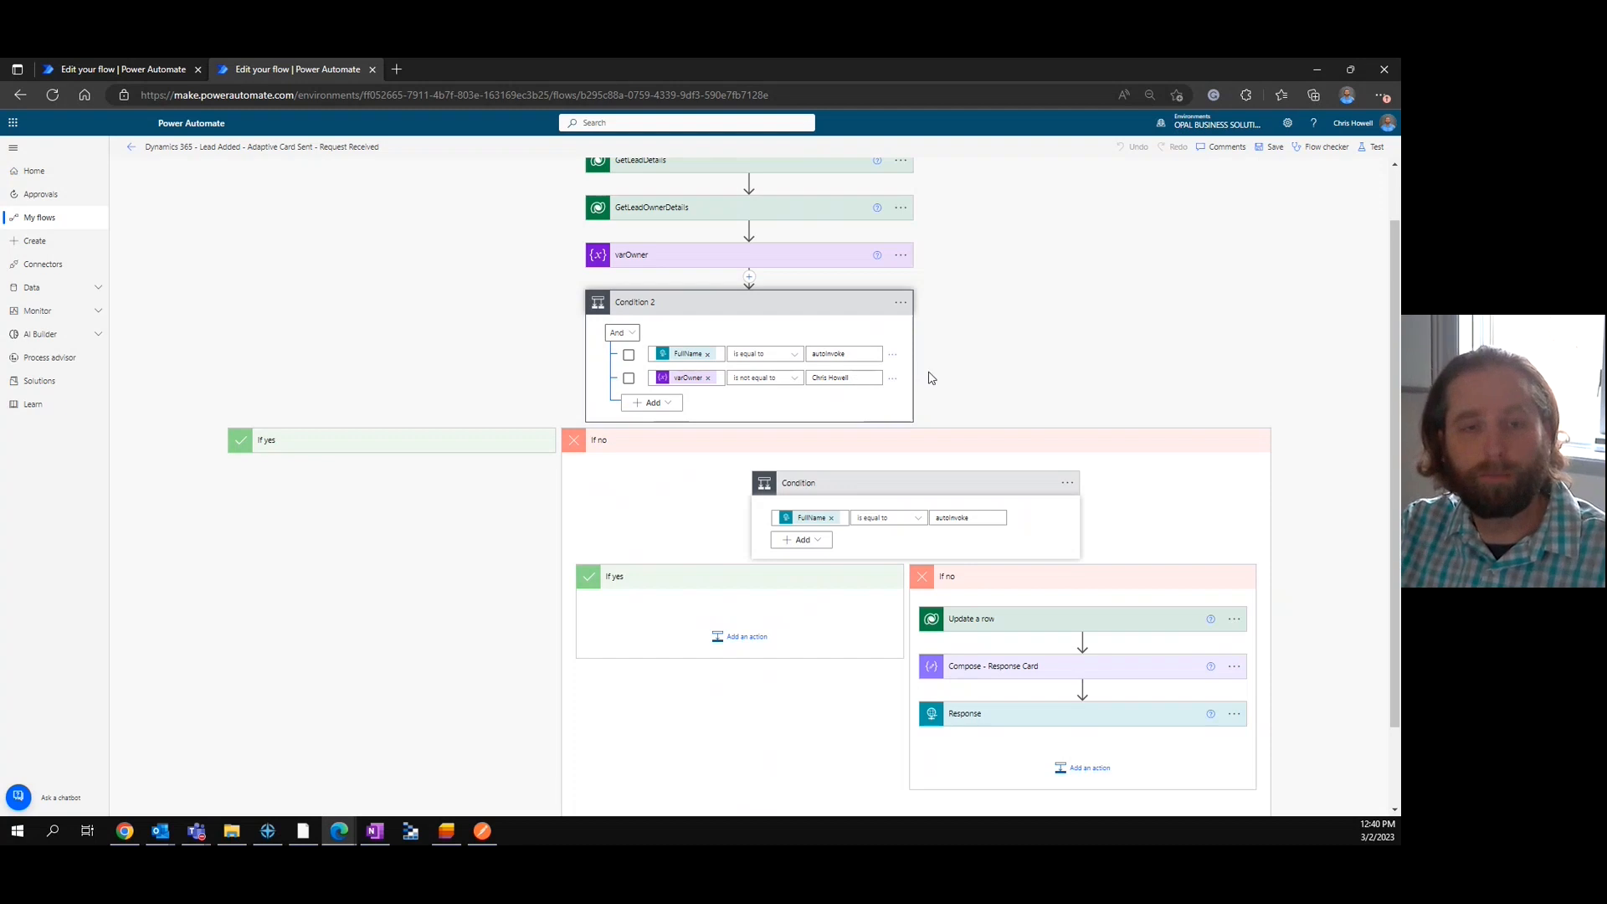
{"action": "scroll", "coordinate": [983, 347], "scroll_direction": "down", "scroll_amount": 1}
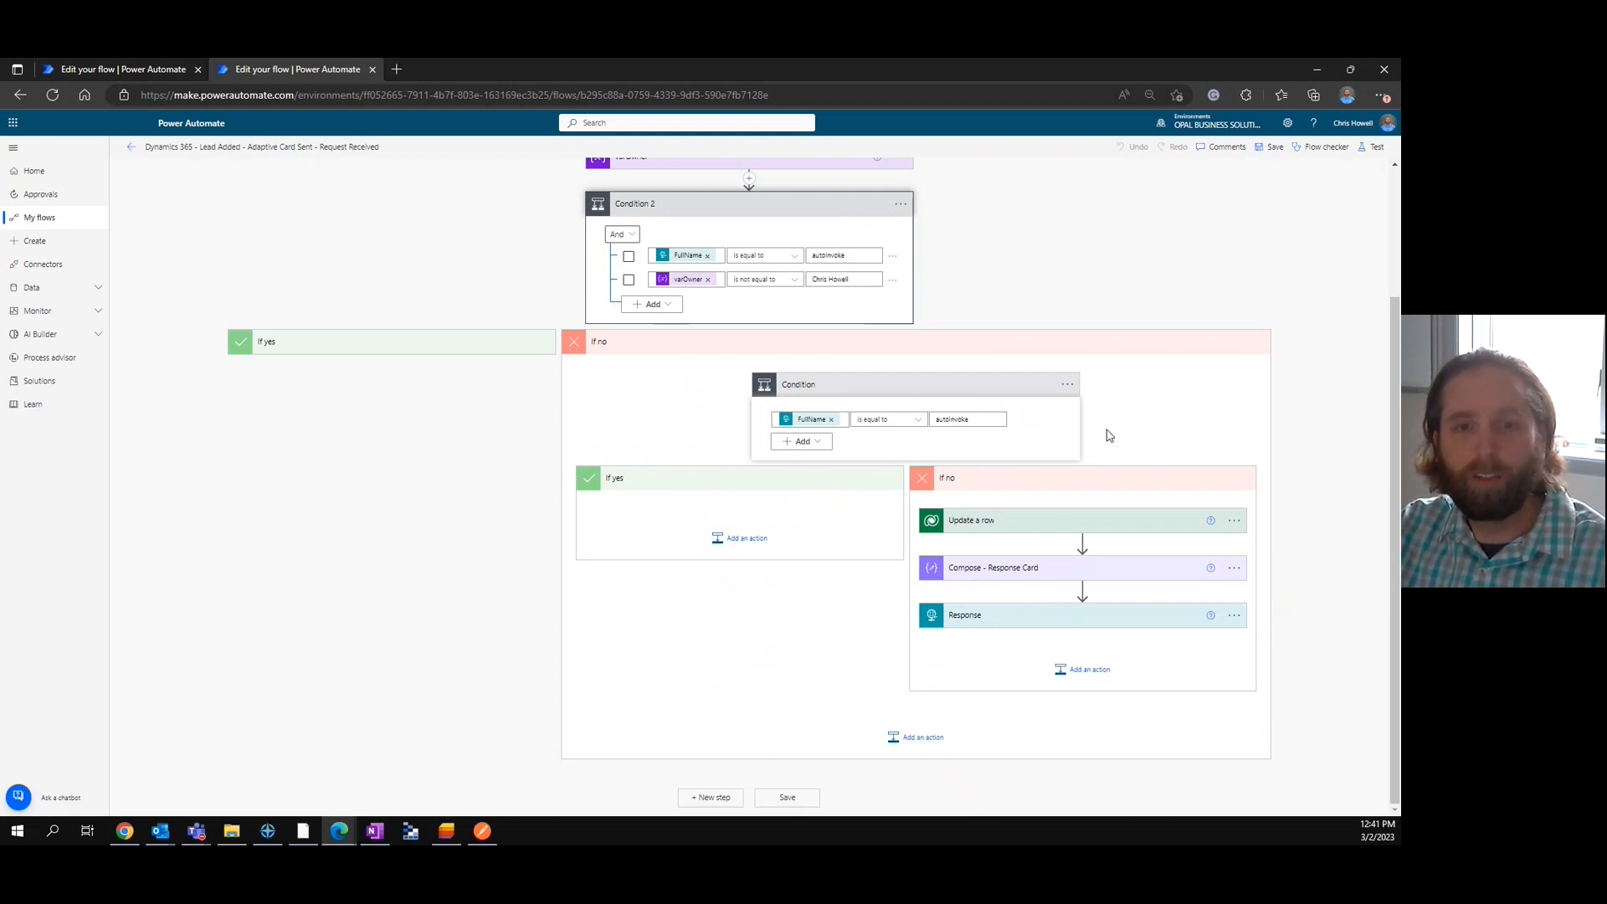
{"action": "left_click", "coordinate": [1086, 519]}
{"action": "scroll", "coordinate": [1152, 452], "scroll_direction": "down", "scroll_amount": 1}
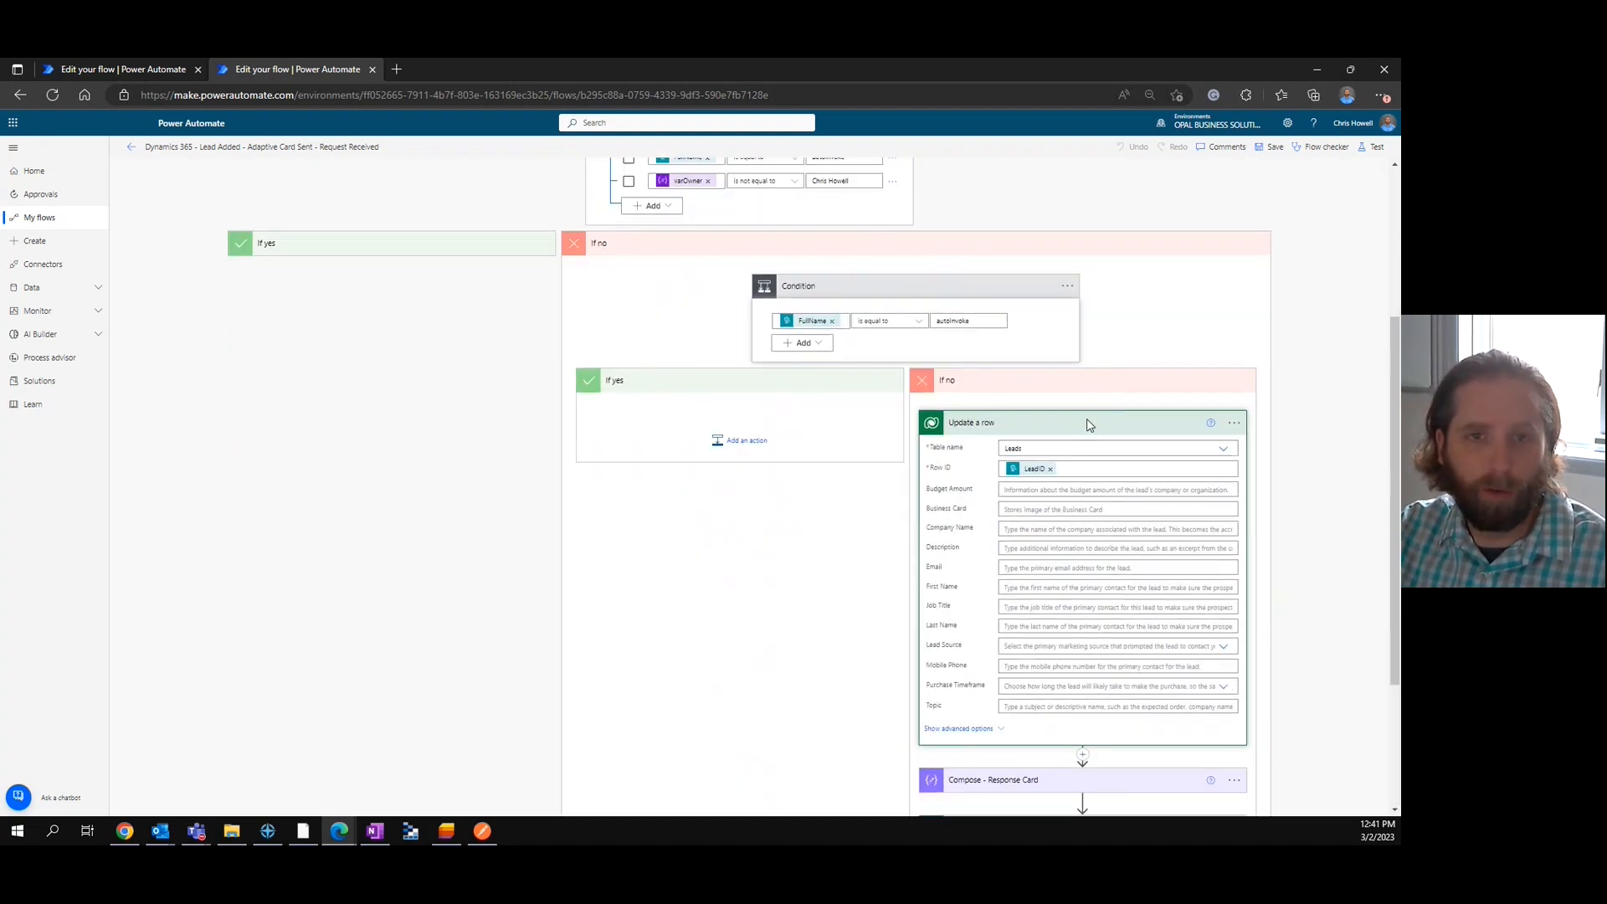
{"action": "left_click", "coordinate": [1086, 424]}
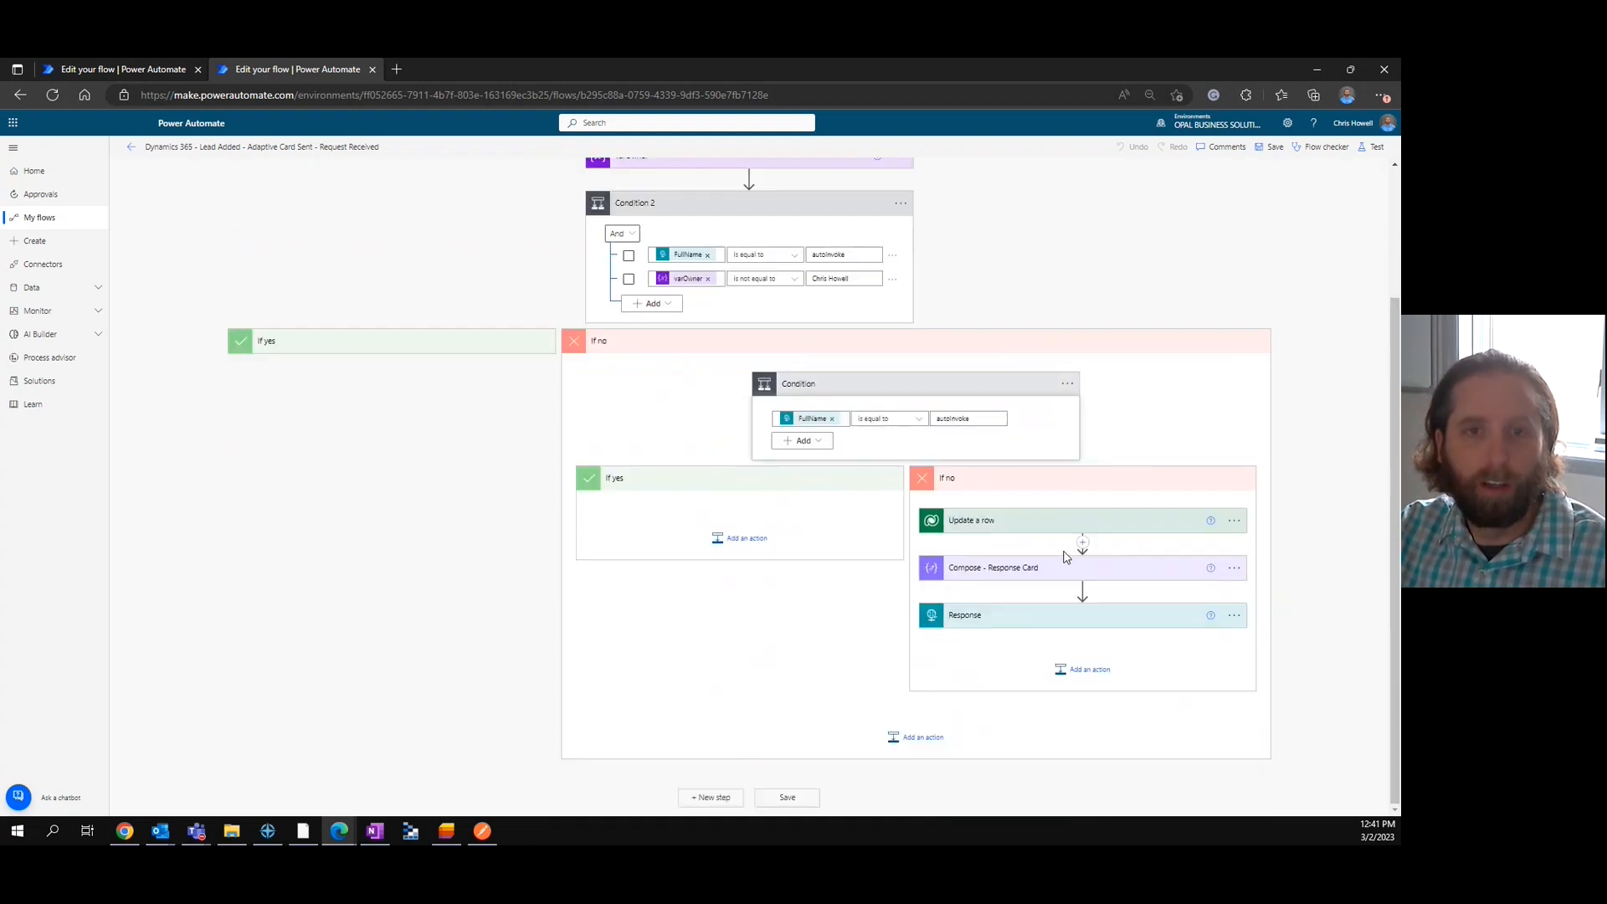
Expand Compose - Response Card and Response in the nested If no branch and examine the card JSON and response settings.
{"action": "left_click", "coordinate": [1139, 568]}
{"action": "scroll", "coordinate": [1163, 535], "scroll_direction": "down", "scroll_amount": 2}
{"action": "left_click", "coordinate": [1113, 641]}
{"action": "scroll", "coordinate": [1141, 633], "scroll_direction": "down", "scroll_amount": 1}
{"action": "scroll", "coordinate": [1085, 592], "scroll_direction": "up", "scroll_amount": 1}
{"action": "scroll", "coordinate": [1085, 592], "scroll_direction": "up", "scroll_amount": 2}
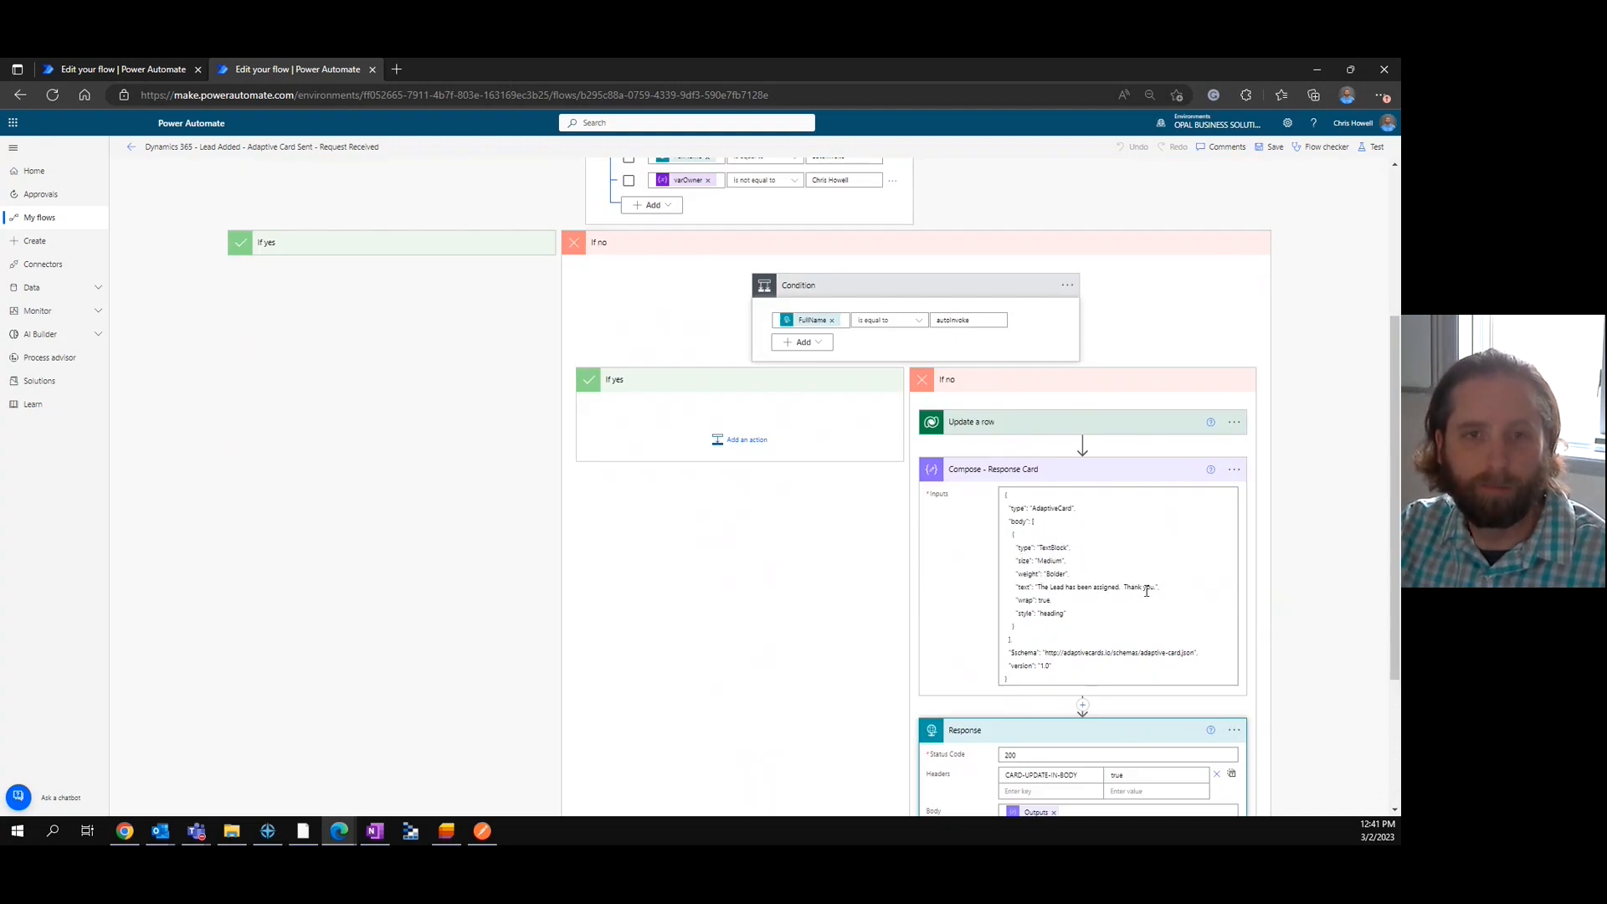
{"action": "scroll", "coordinate": [1047, 268], "scroll_direction": "up", "scroll_amount": 4}
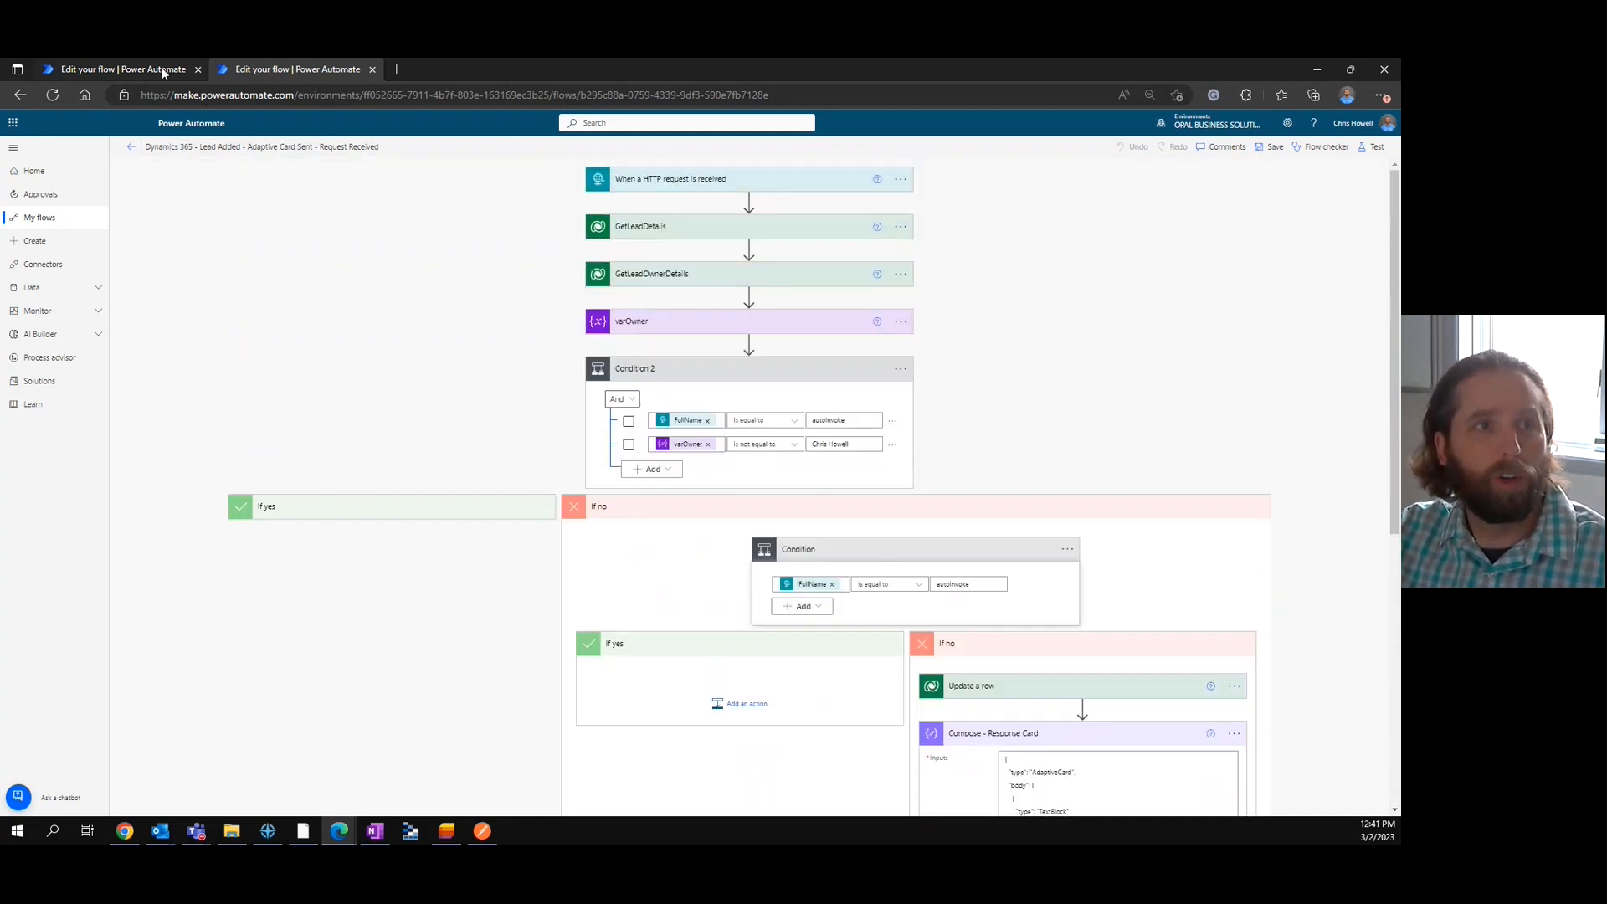
Switch to the Adaptive Card Sent flow and test it automatically with the most recent successful trigger.
{"action": "left_click", "coordinate": [163, 73]}
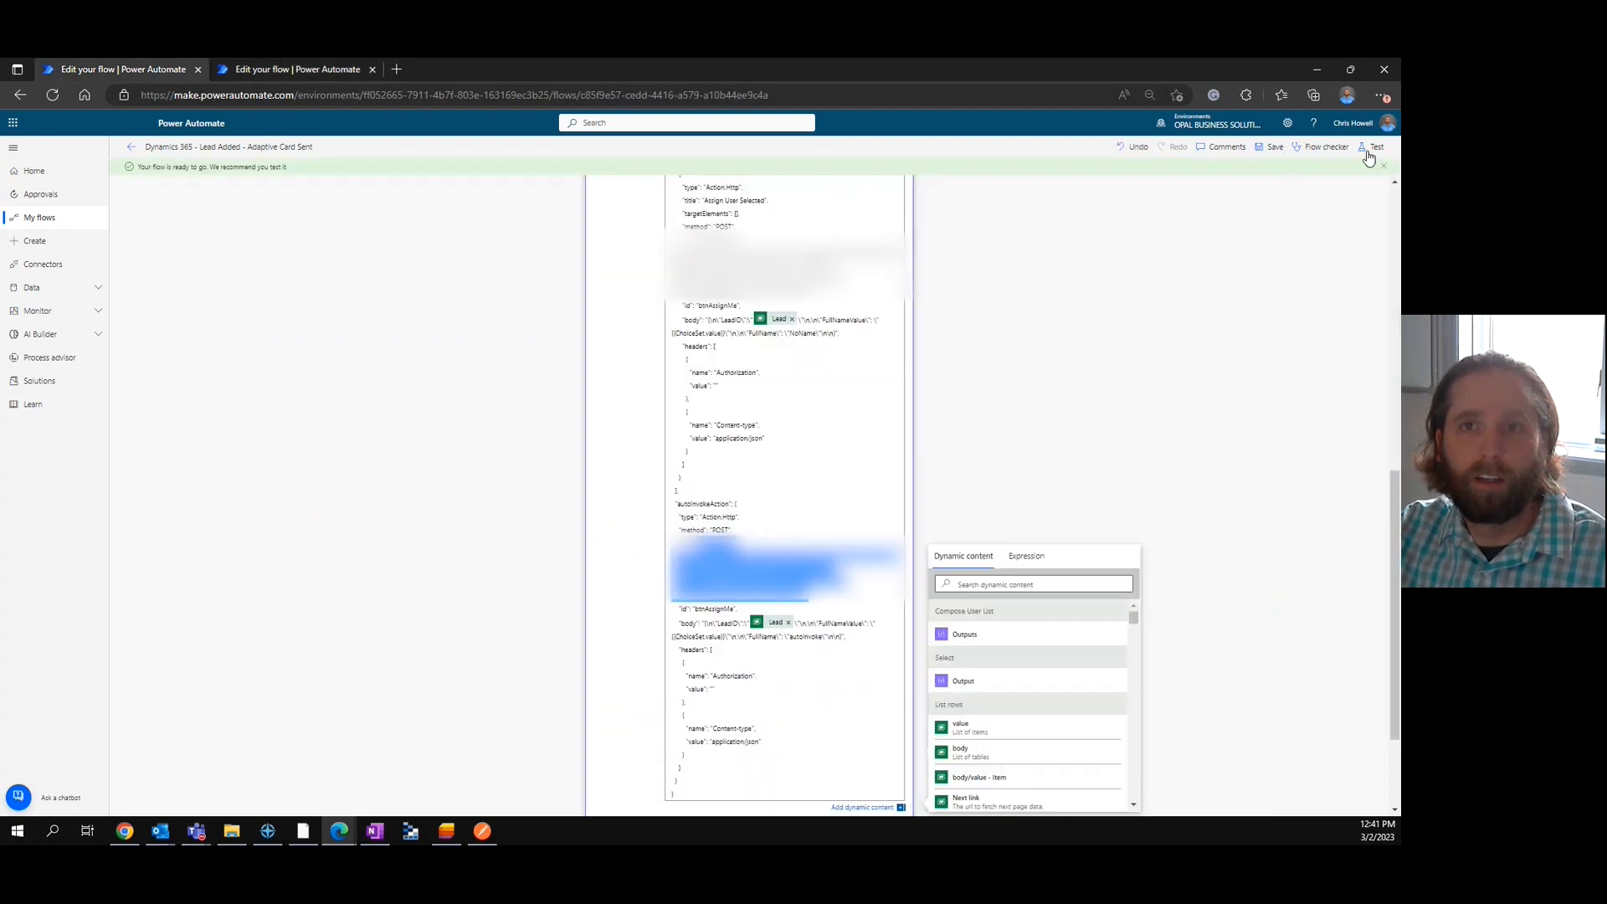
{"action": "left_click", "coordinate": [1366, 153]}
{"action": "left_click", "coordinate": [1228, 203]}
{"action": "left_click", "coordinate": [1246, 224]}
{"action": "left_click", "coordinate": [1234, 244]}
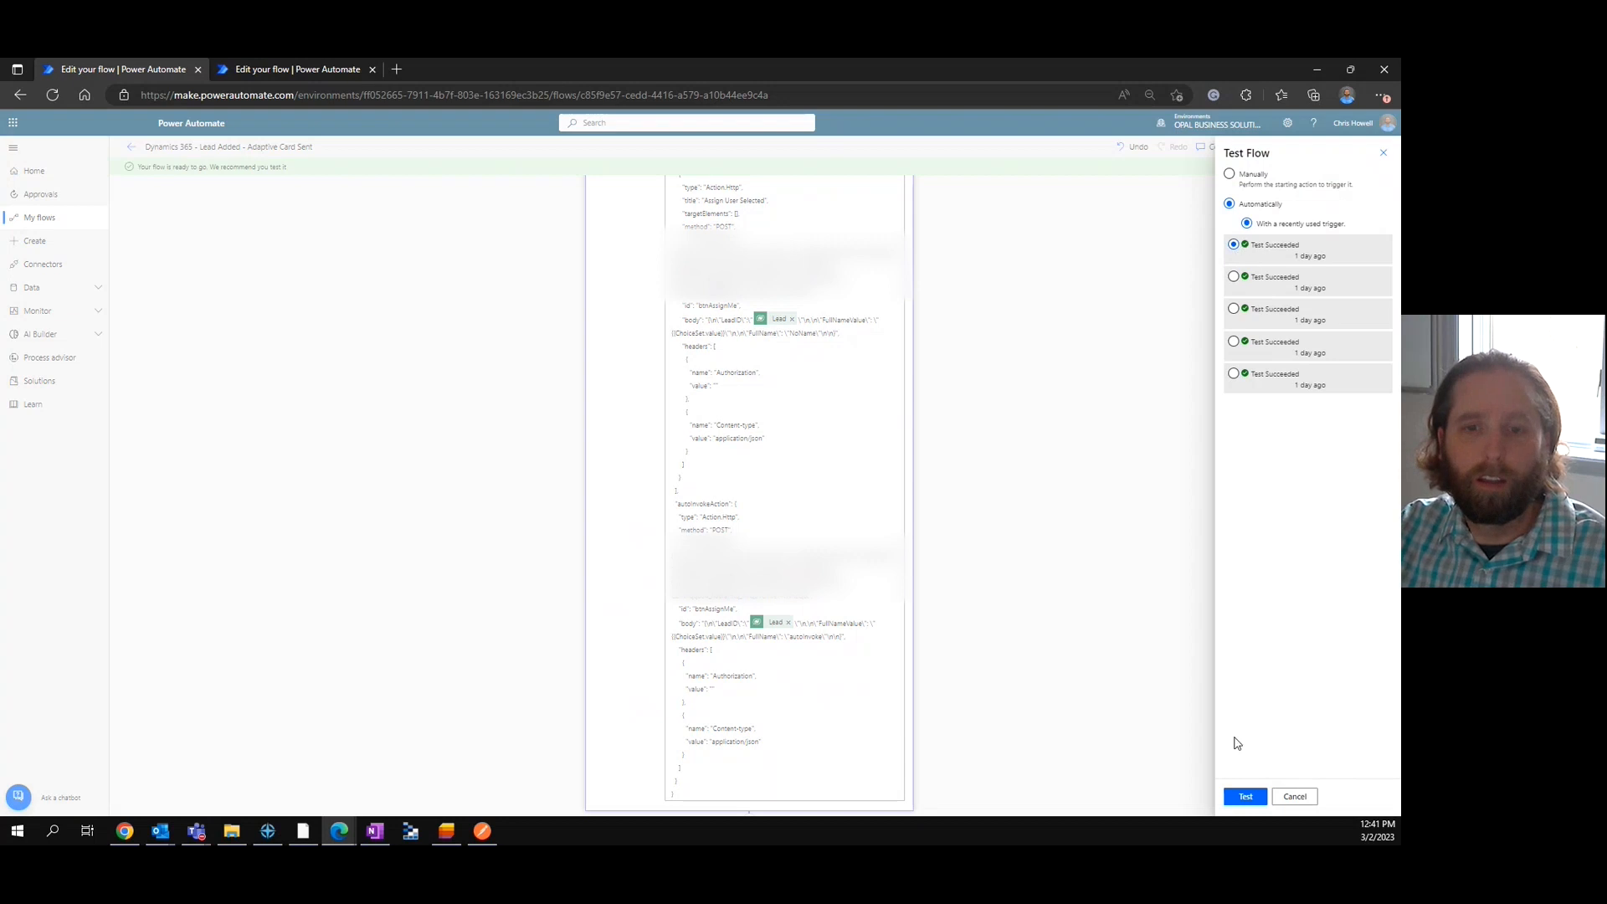
{"action": "left_click", "coordinate": [1247, 796]}
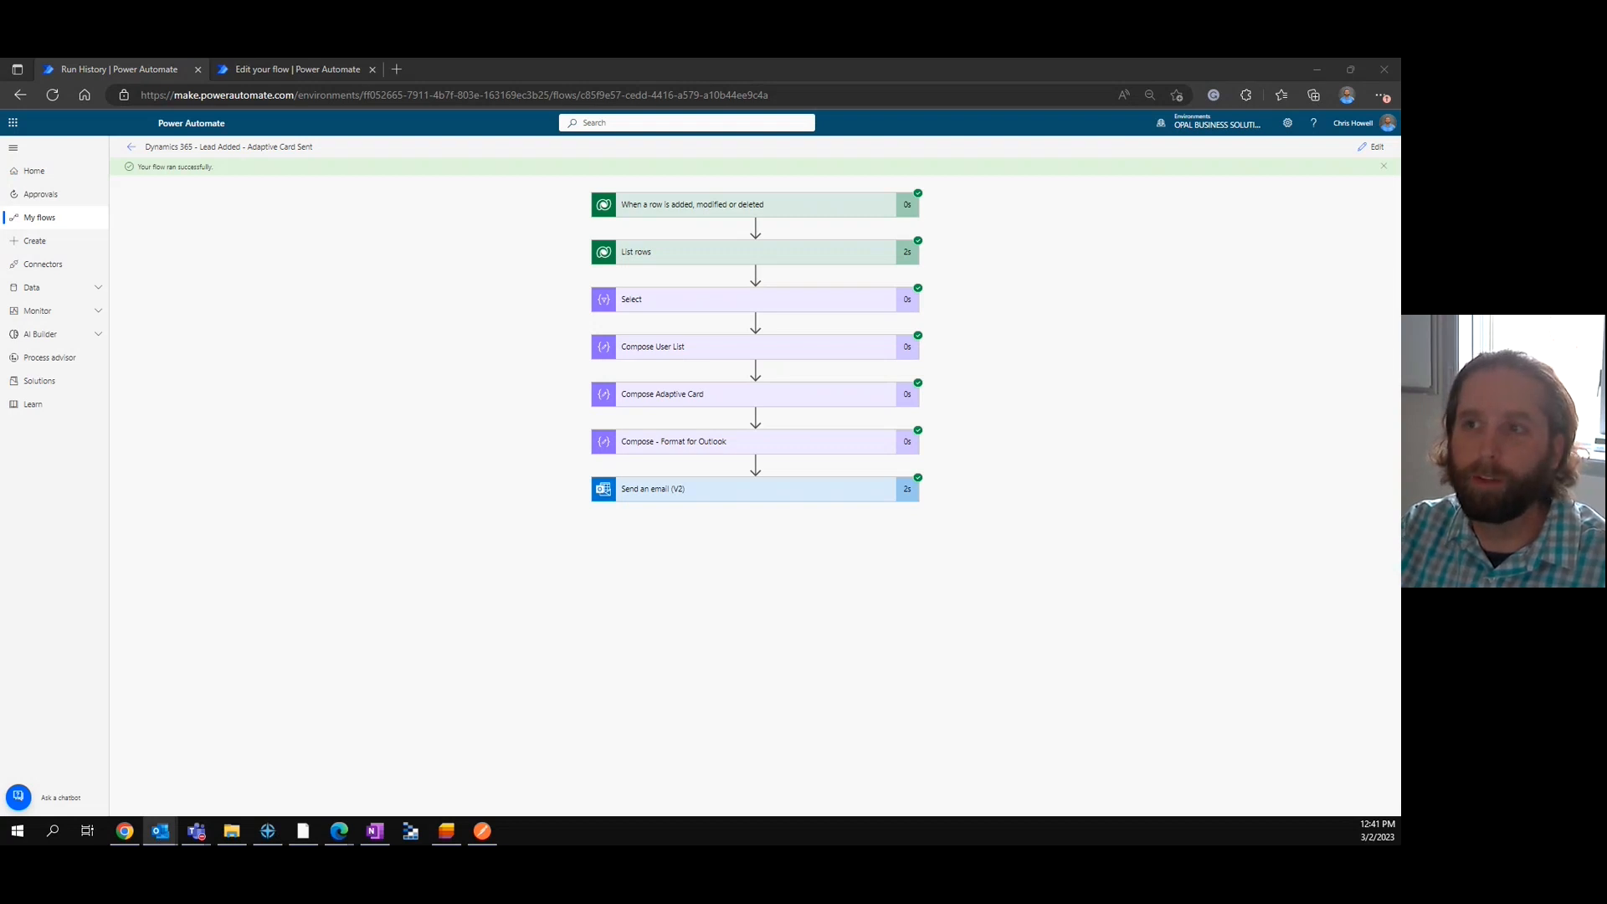
Inspect the adaptive card and its user list in the Test - New Lead - Update Owner email window, and close the message.
{"action": "left_click_drag", "start_coordinate": [877, 188], "coordinate": [673, 133]}
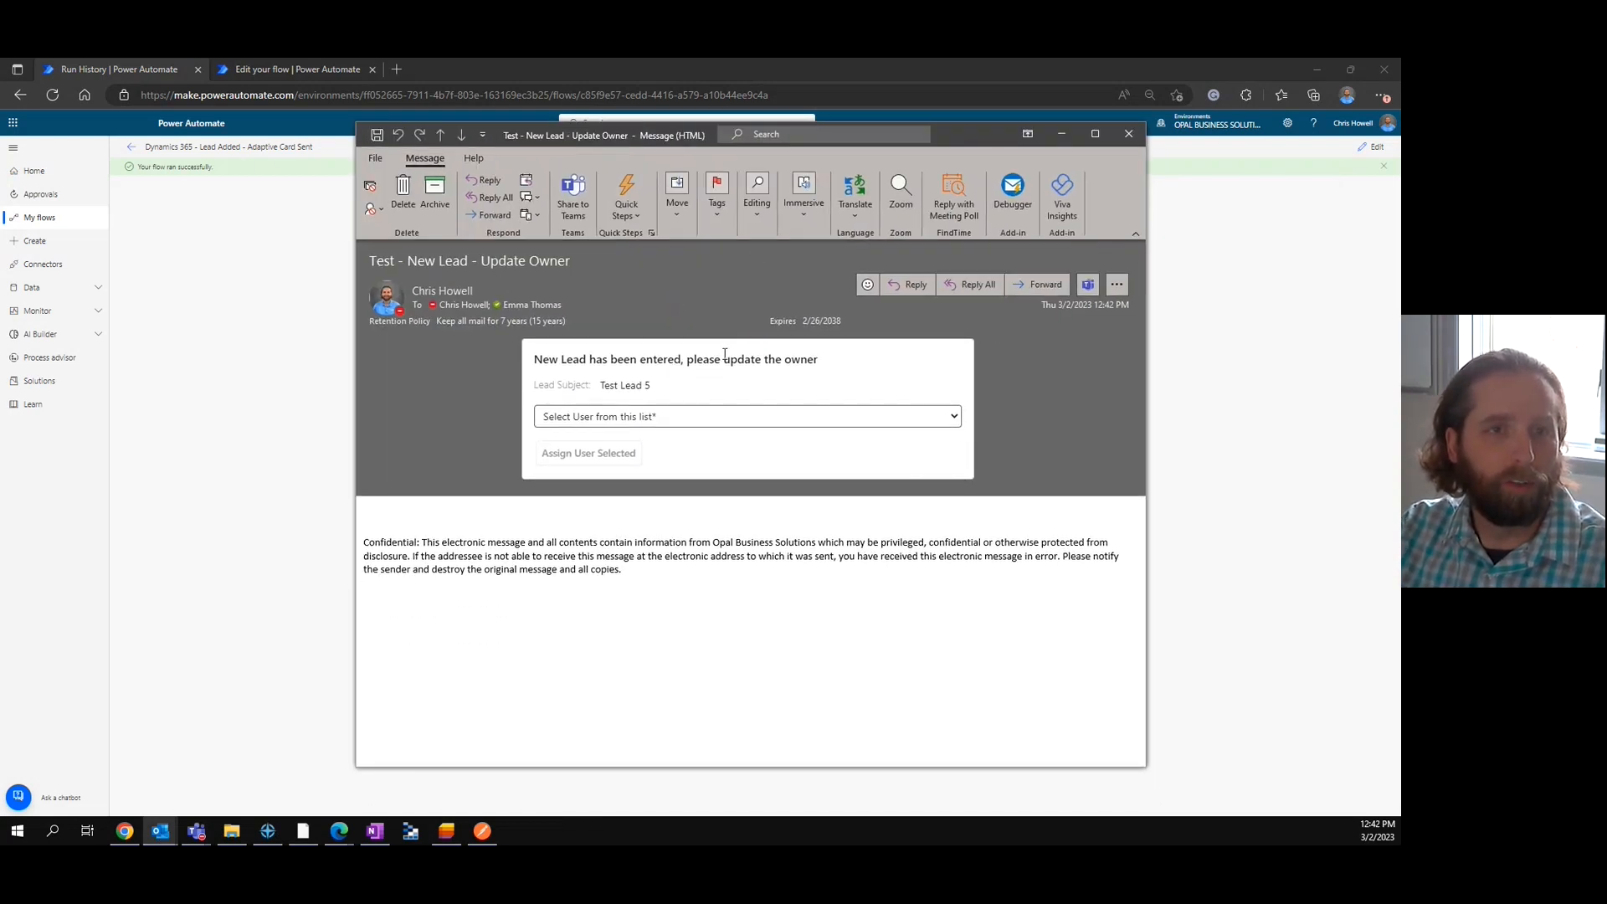
{"action": "left_click", "coordinate": [951, 416]}
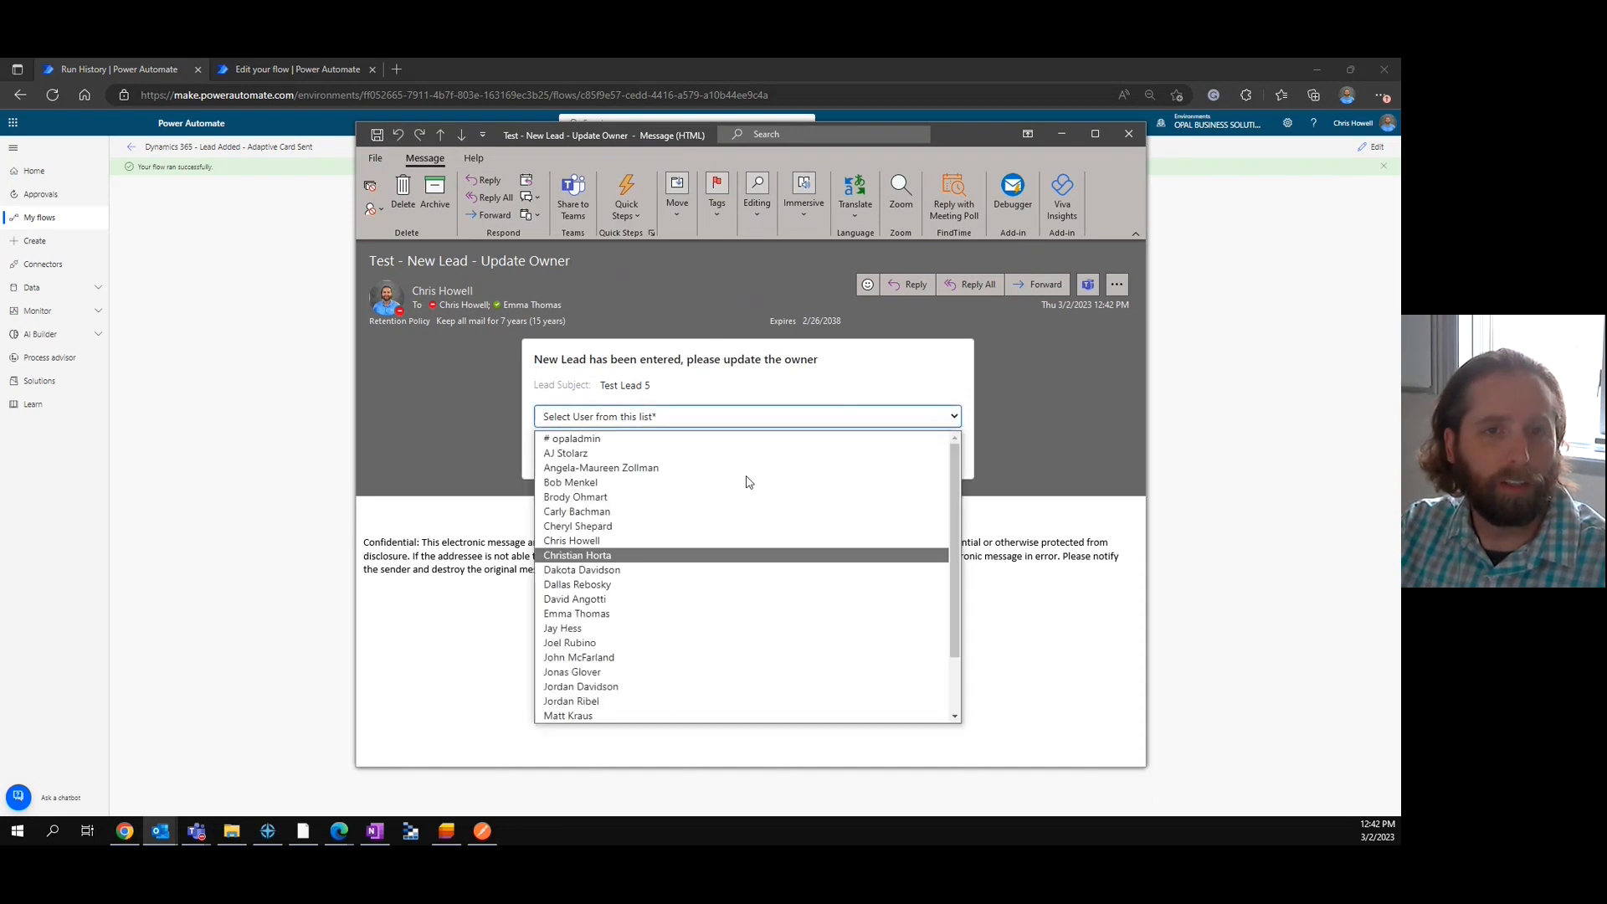
{"action": "left_click", "coordinate": [1061, 337]}
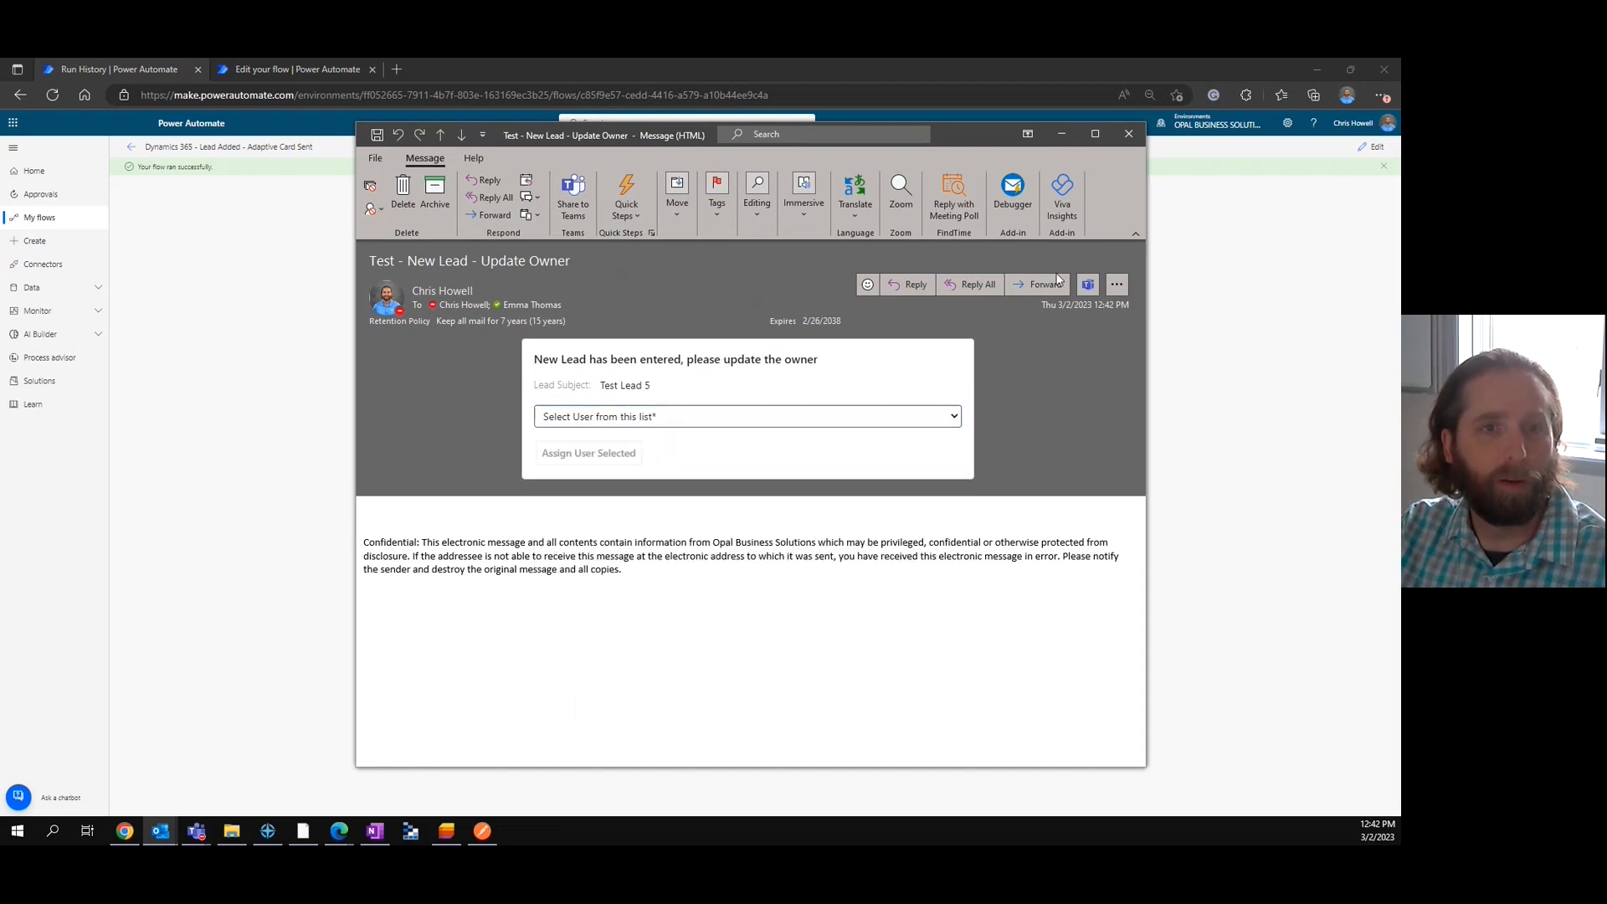
{"action": "left_click", "coordinate": [1126, 134]}
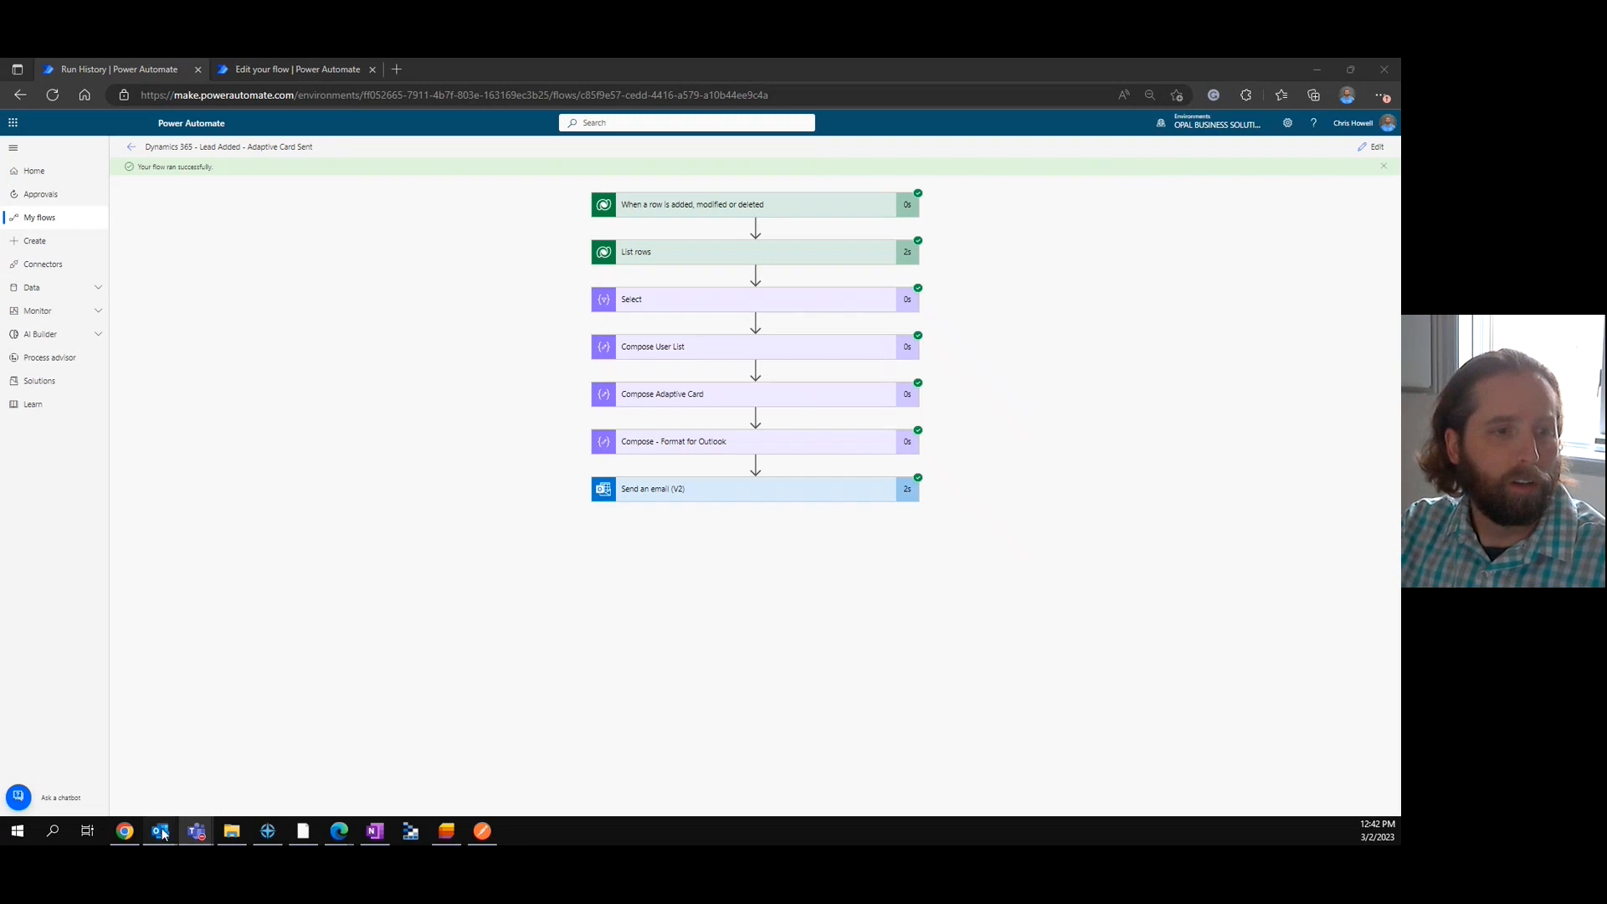
Switch to the Outlook inbox, preview the Test - New Lead - Update Owner email, and reselect it after another message to refresh its card.
{"action": "mouse_move", "coordinate": [161, 831]}
{"action": "left_click", "coordinate": [101, 788]}
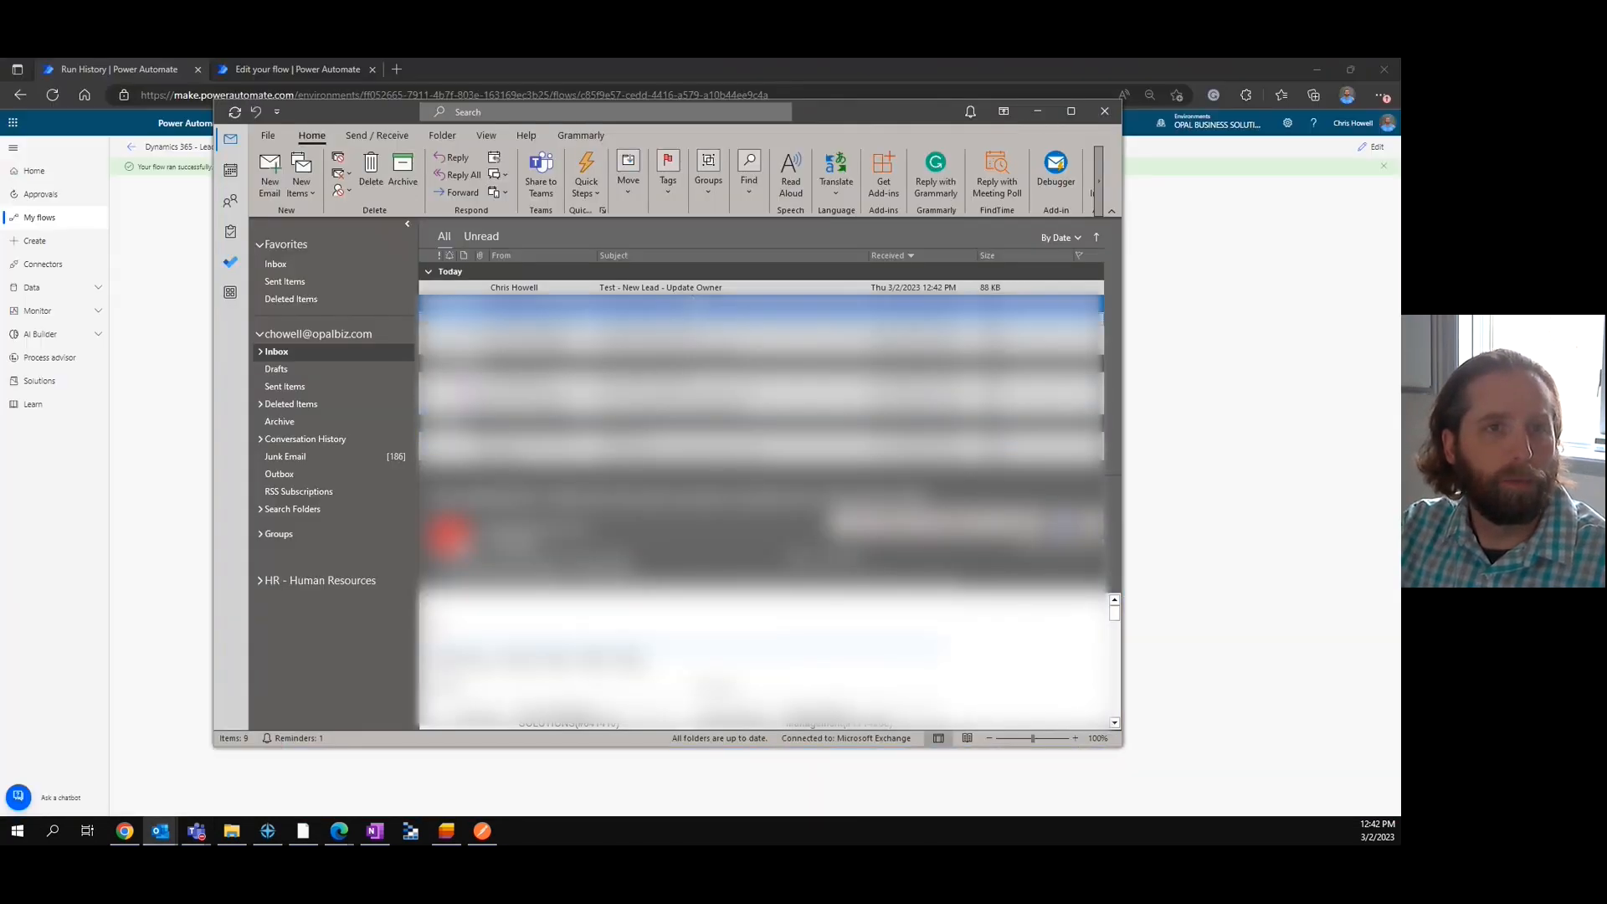
{"action": "left_click", "coordinate": [677, 289]}
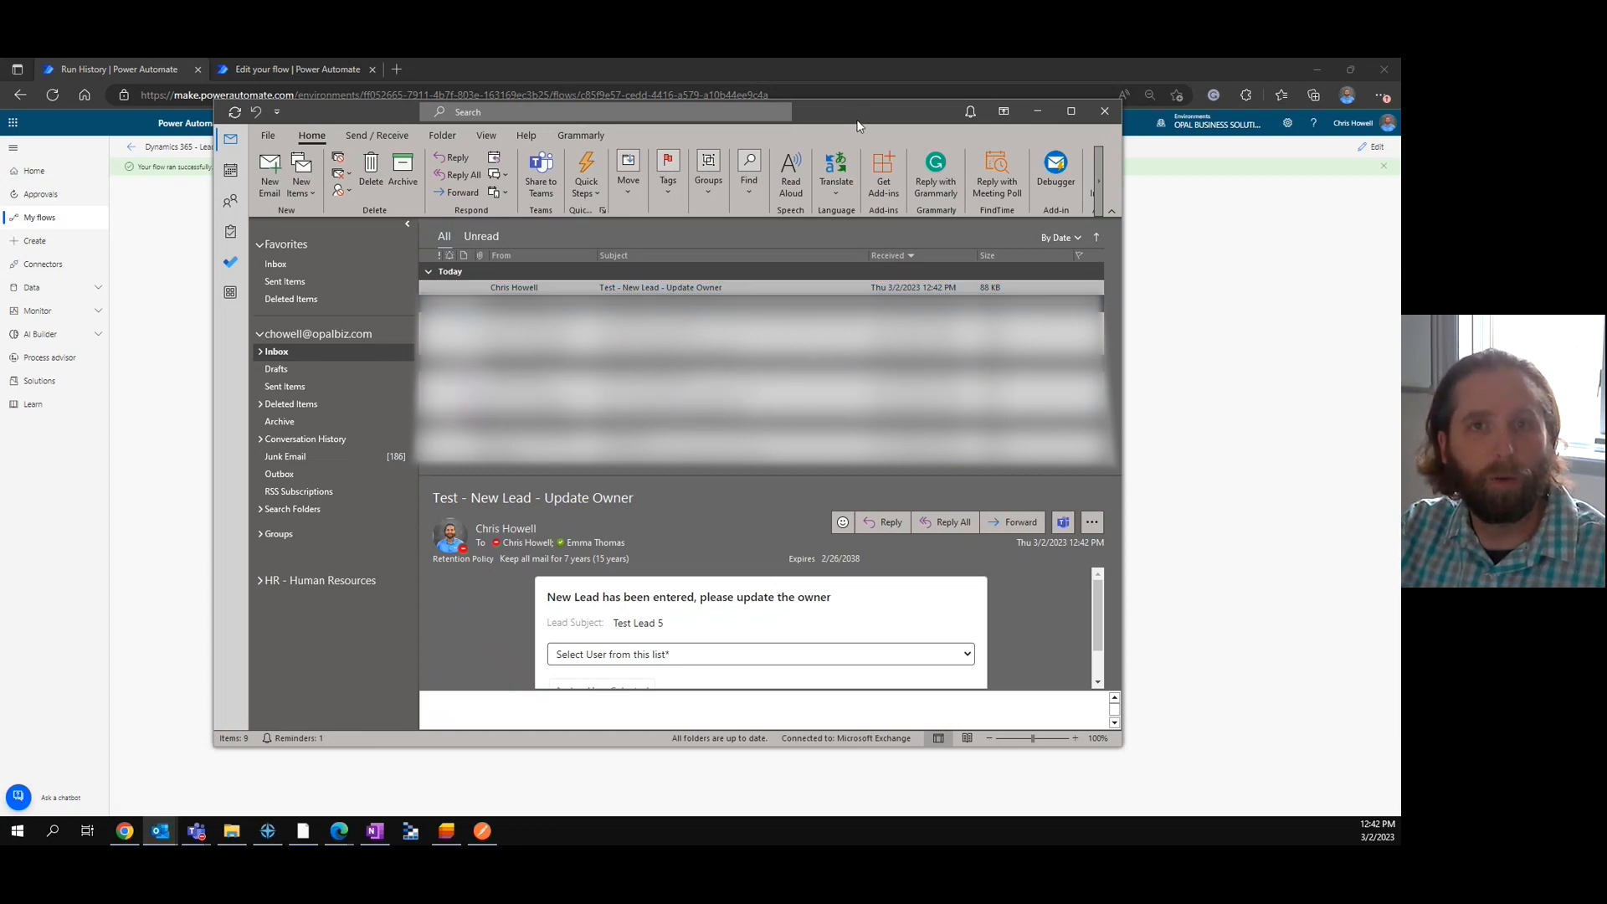
{"action": "left_click_drag", "start_coordinate": [854, 118], "coordinate": [922, 157]}
{"action": "left_click", "coordinate": [925, 358]}
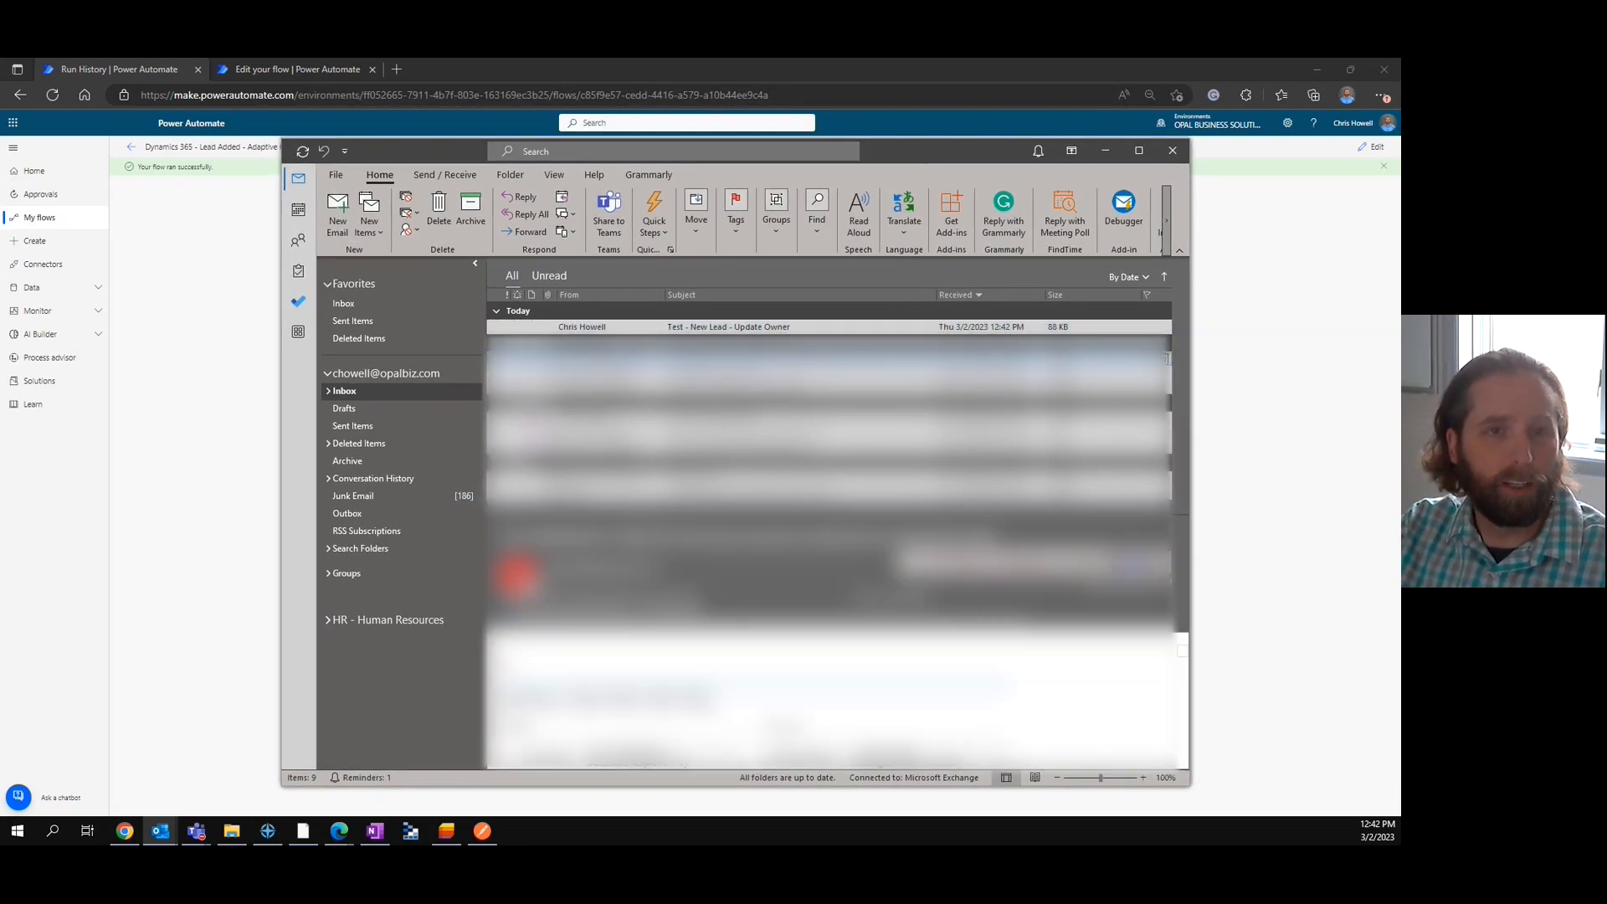
{"action": "left_click", "coordinate": [769, 328]}
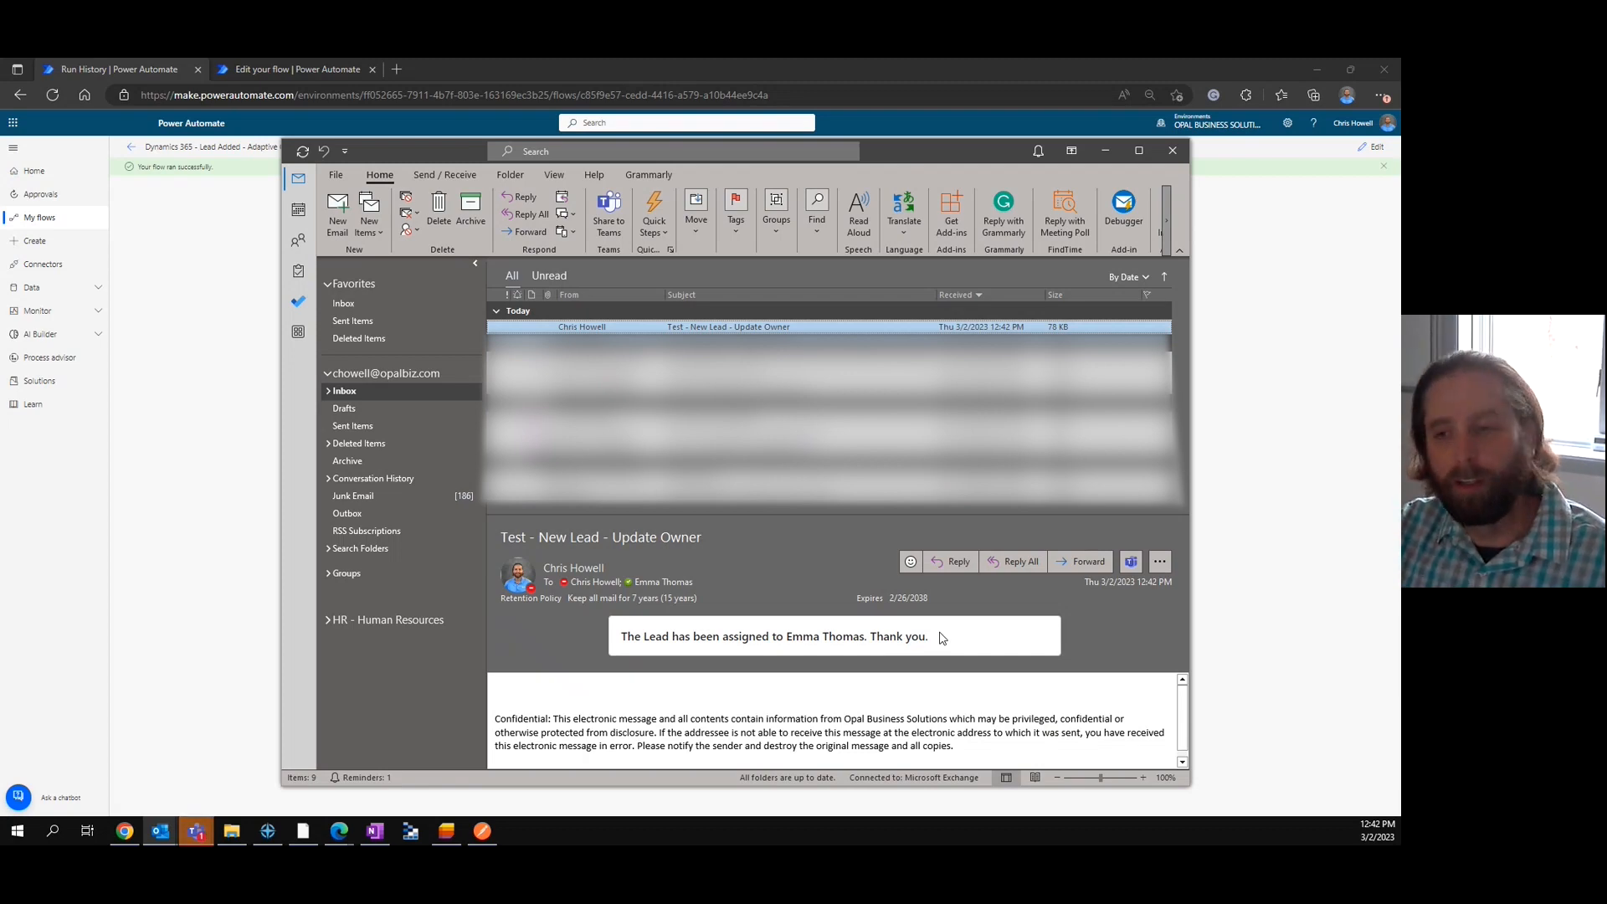
Return to the Request Received flow in Power Automate, expand Condition 2's If yes branch, and compare its response card with the nested If no branch.
{"action": "left_click", "coordinate": [1217, 339]}
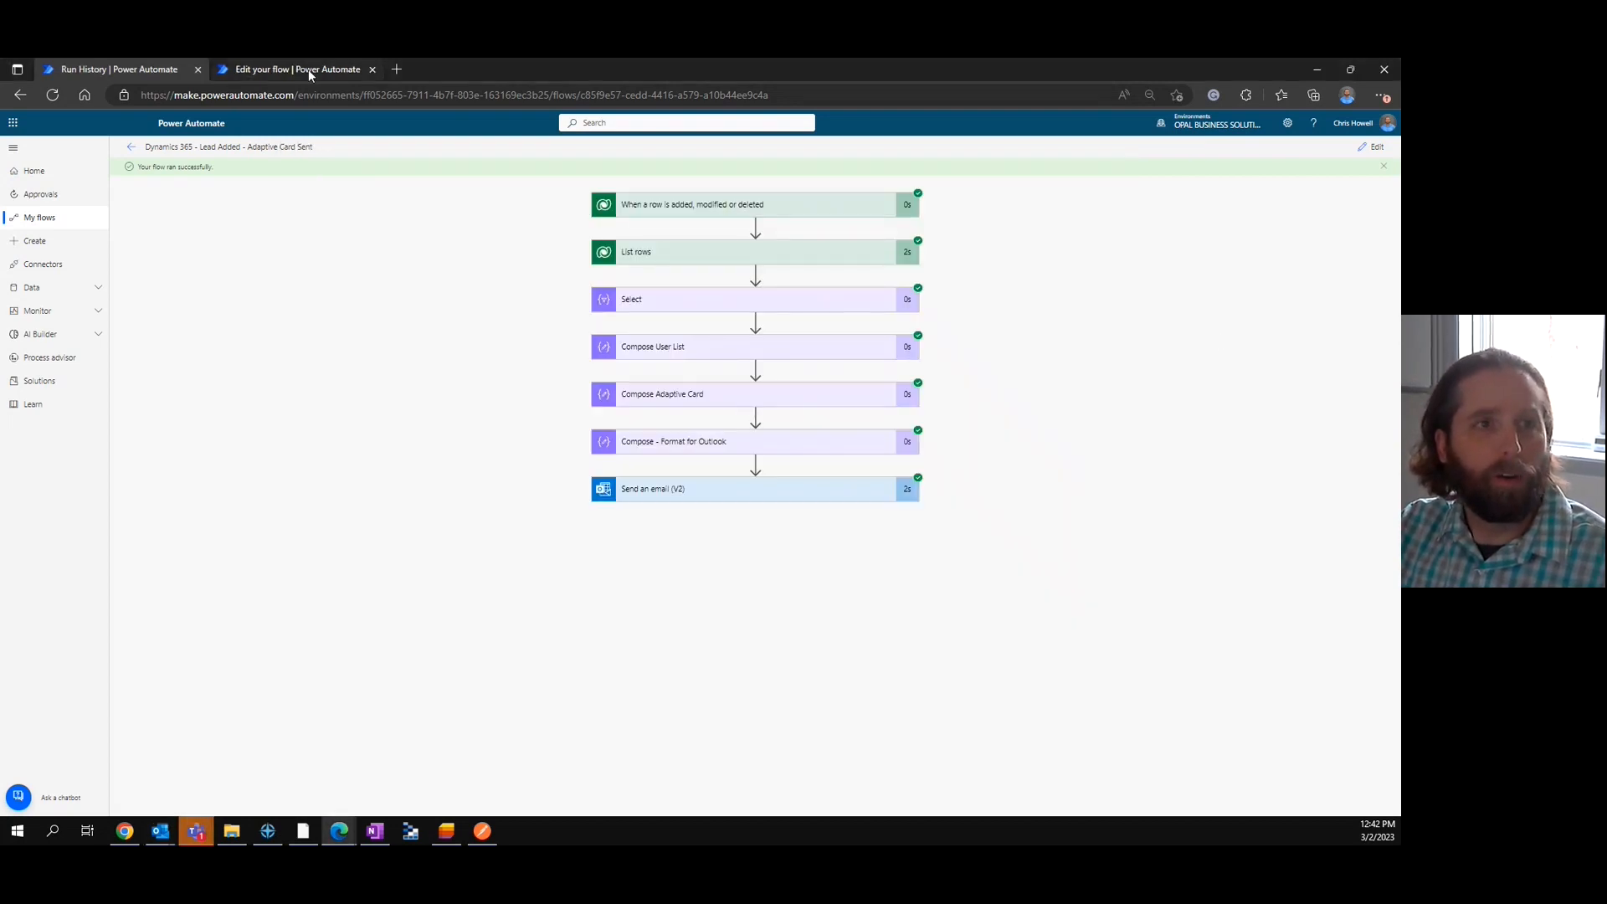
{"action": "left_click", "coordinate": [310, 77]}
{"action": "scroll", "coordinate": [1046, 352], "scroll_direction": "down", "scroll_amount": 1}
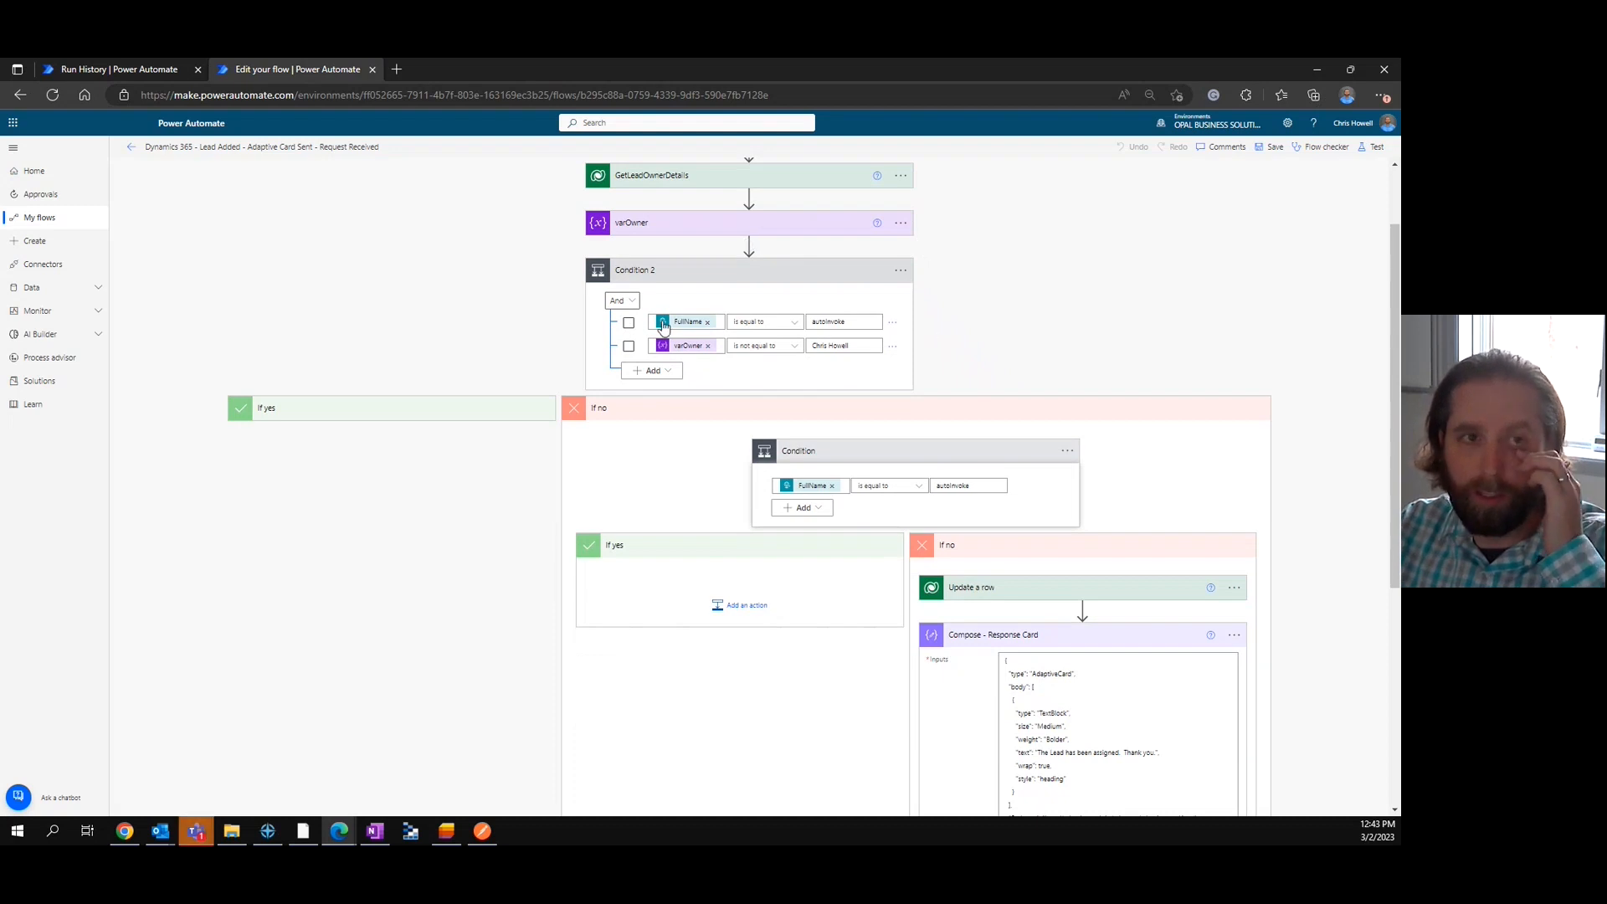
{"action": "left_click", "coordinate": [468, 410]}
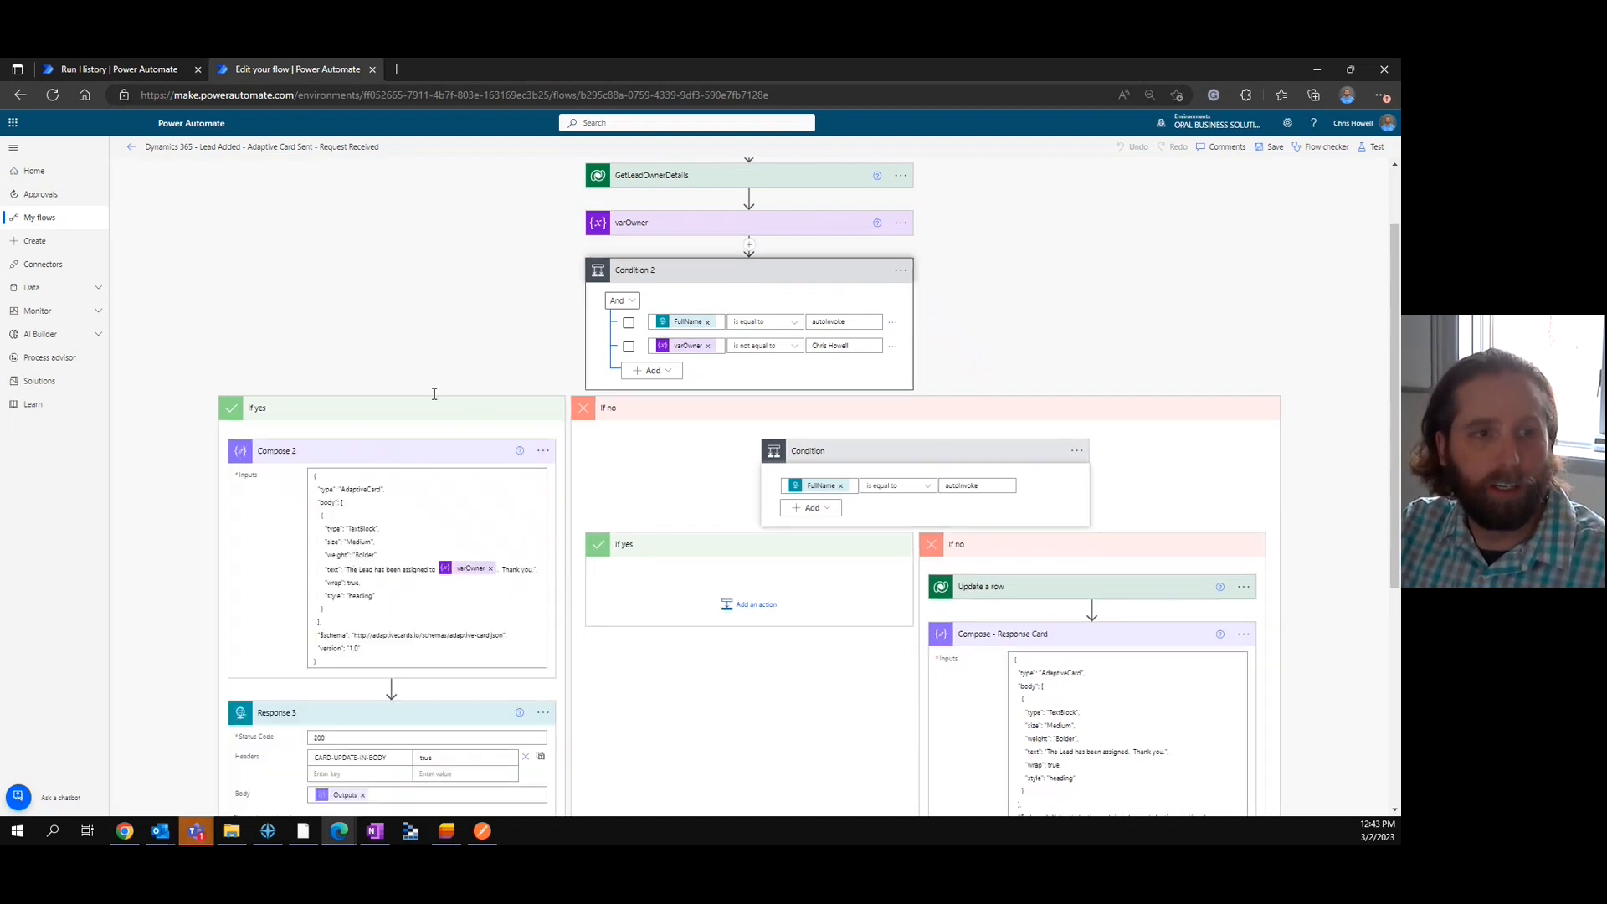
{"action": "scroll", "coordinate": [1109, 469], "scroll_direction": "down", "scroll_amount": 2}
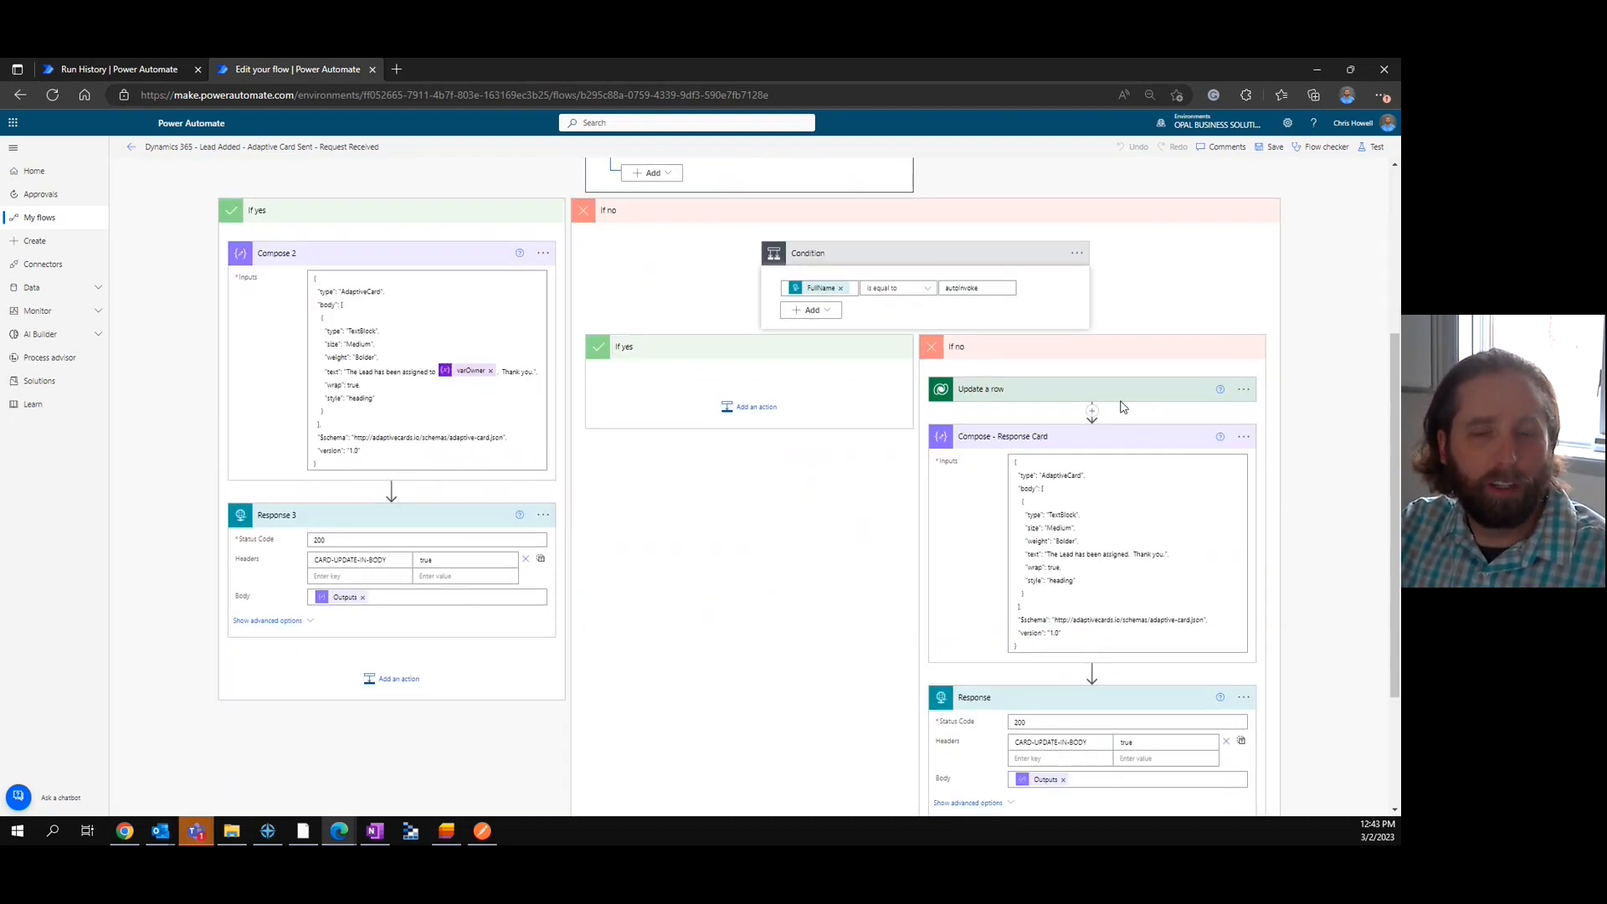
{"action": "scroll", "coordinate": [1222, 406], "scroll_direction": "down", "scroll_amount": 1}
{"action": "scroll", "coordinate": [1234, 419], "scroll_direction": "up", "scroll_amount": 4}
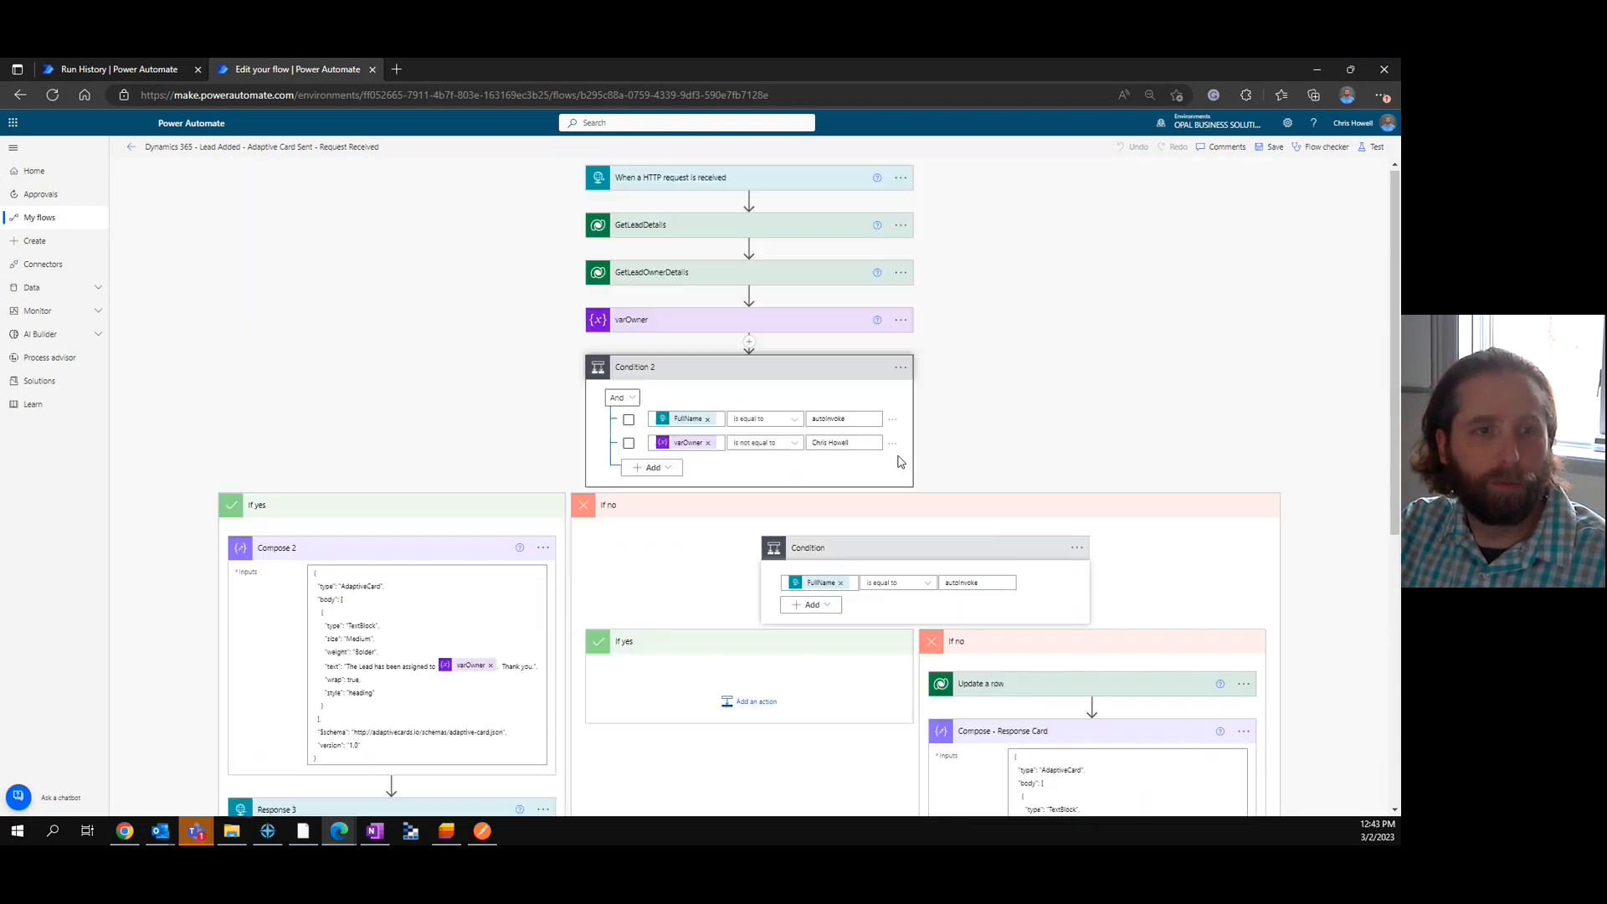
Collapse Compose 2 and Compose - Response Card to compare the Response 3 and Response actions in the two branches.
{"action": "left_click", "coordinate": [425, 554]}
{"action": "left_click", "coordinate": [1023, 734]}
{"action": "scroll", "coordinate": [1279, 558], "scroll_direction": "down", "scroll_amount": 1}
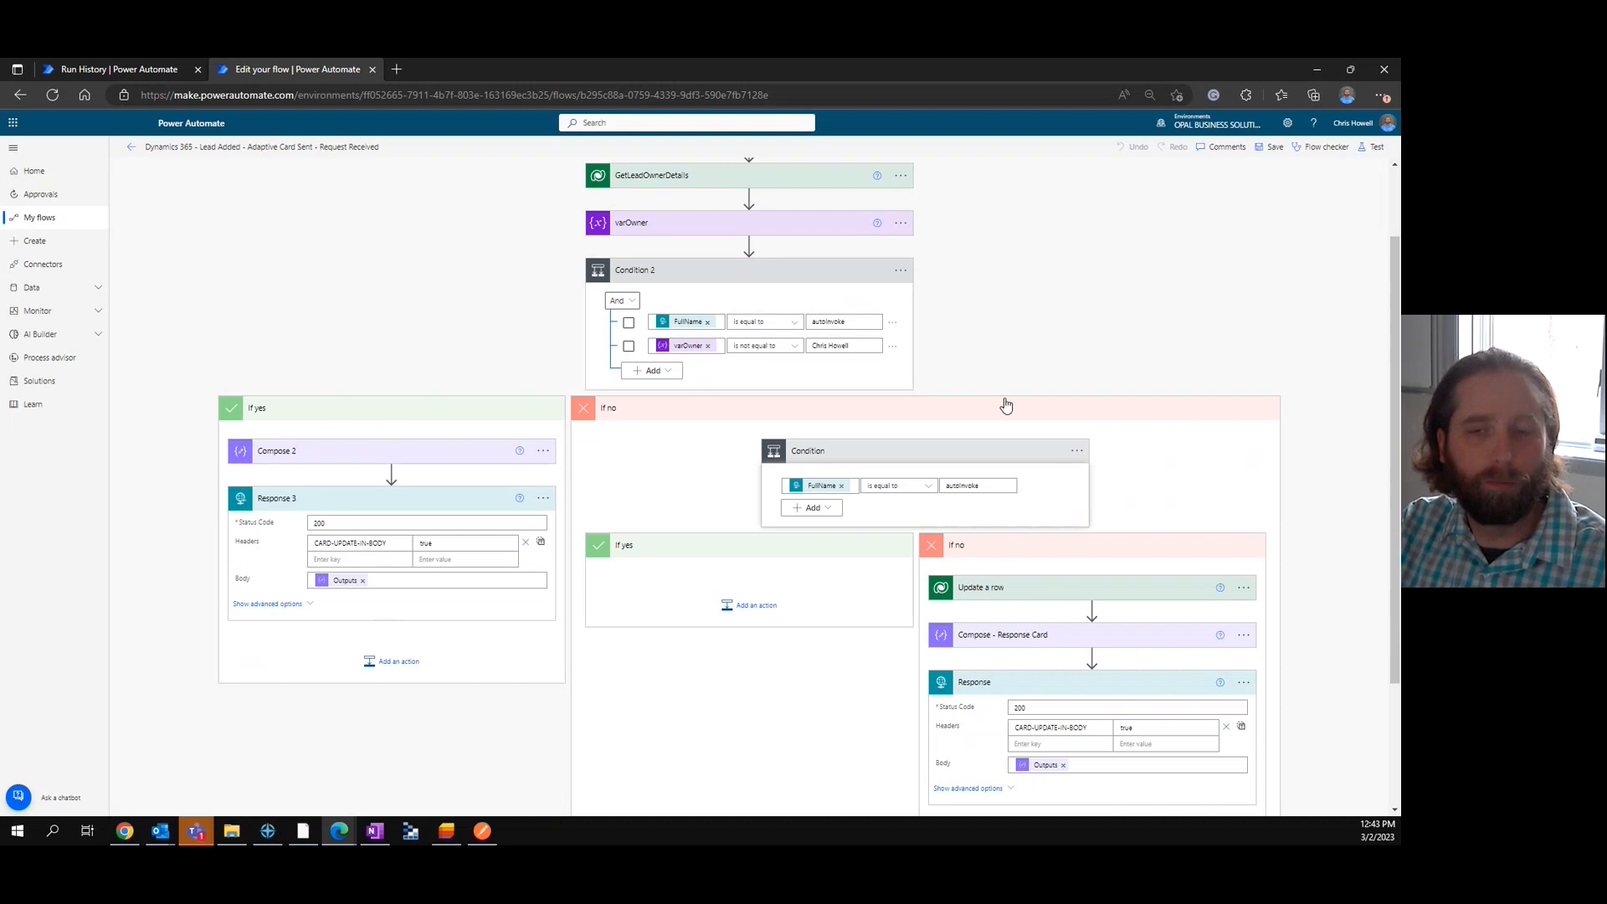